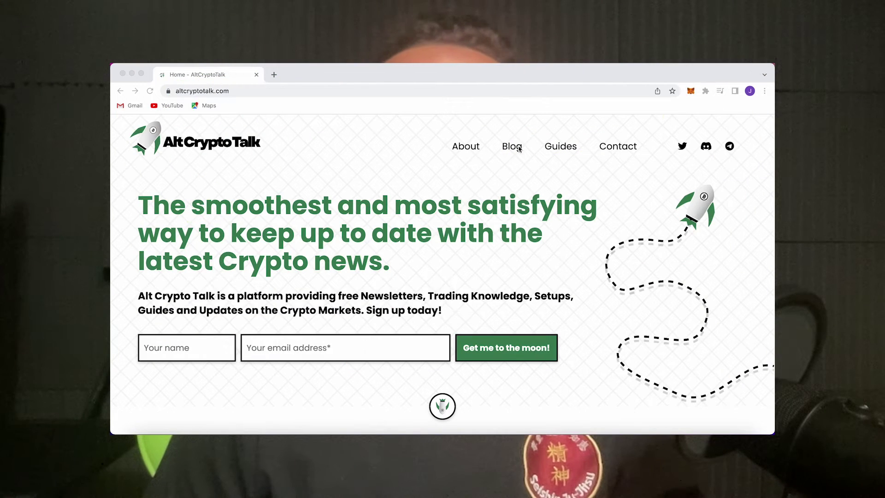
# - Open AltCryptoTalk's Crypto Guides page and scroll through the list of guides
pyautogui.click(560, 151)
pyautogui.scroll(-5, 574, 201)
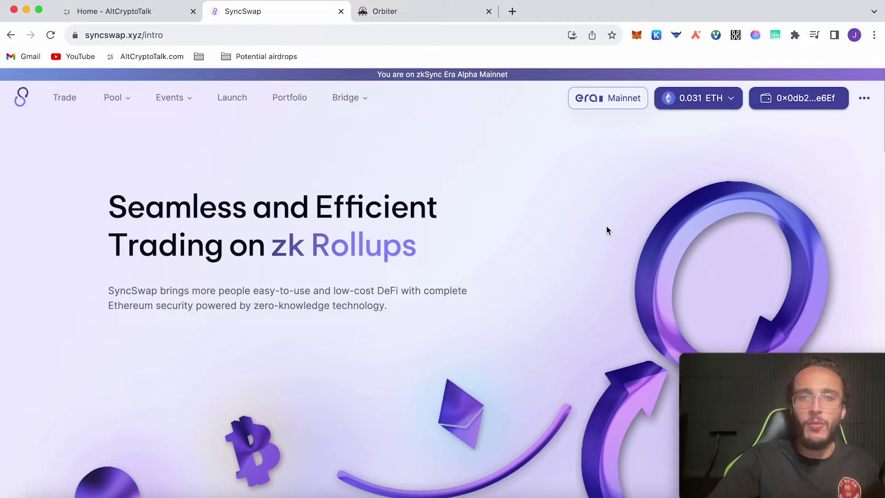
pyautogui.click(637, 35)
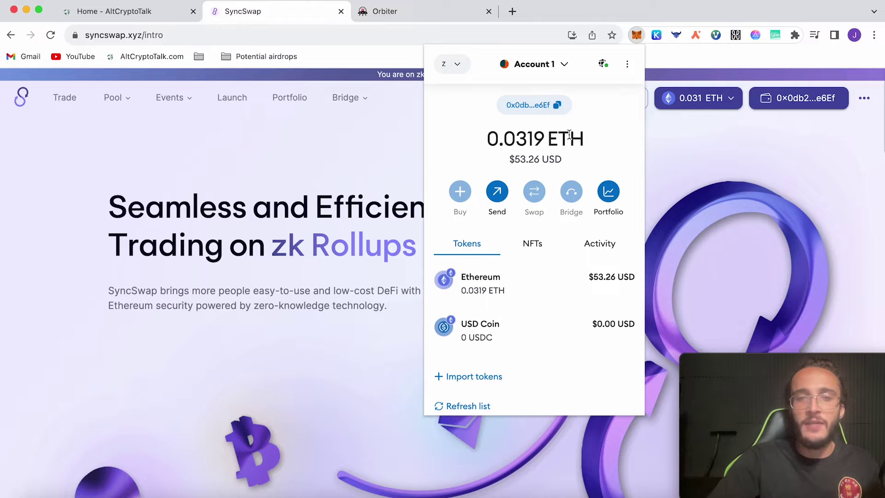
# - In Orbiter, set an ETH bridge from Ethereum to zkSync Era, keeping Ethereum as the source
pyautogui.click(656, 170)
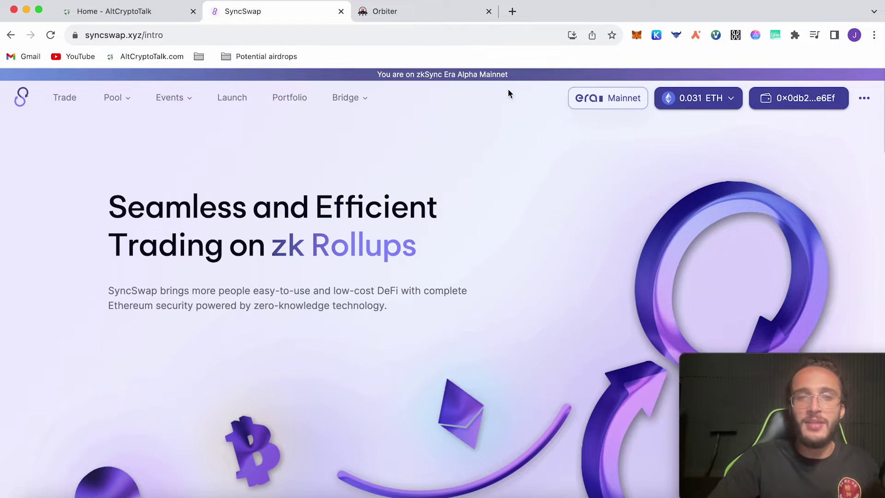
pyautogui.click(396, 19)
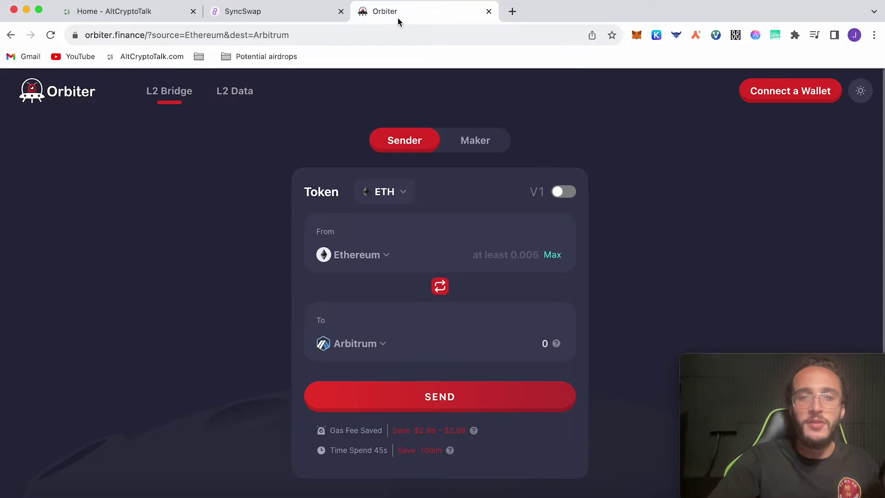
pyautogui.click(373, 265)
pyautogui.scroll(-3, 392, 309)
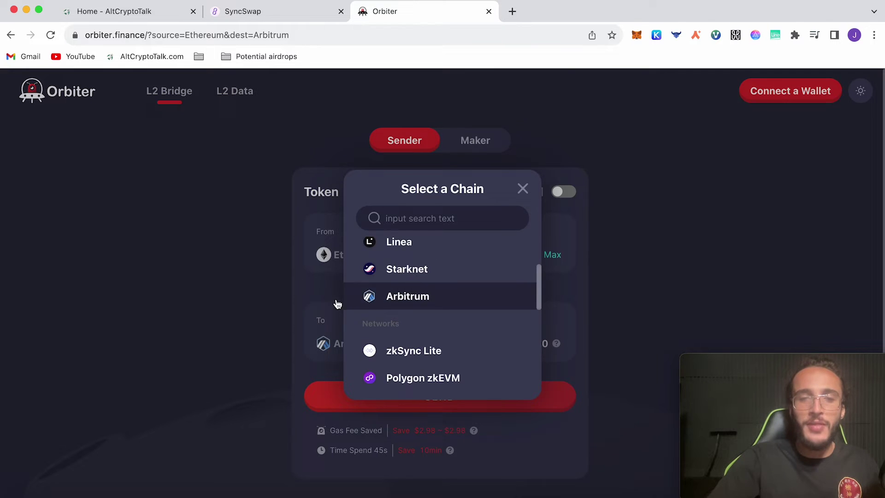
pyautogui.click(323, 282)
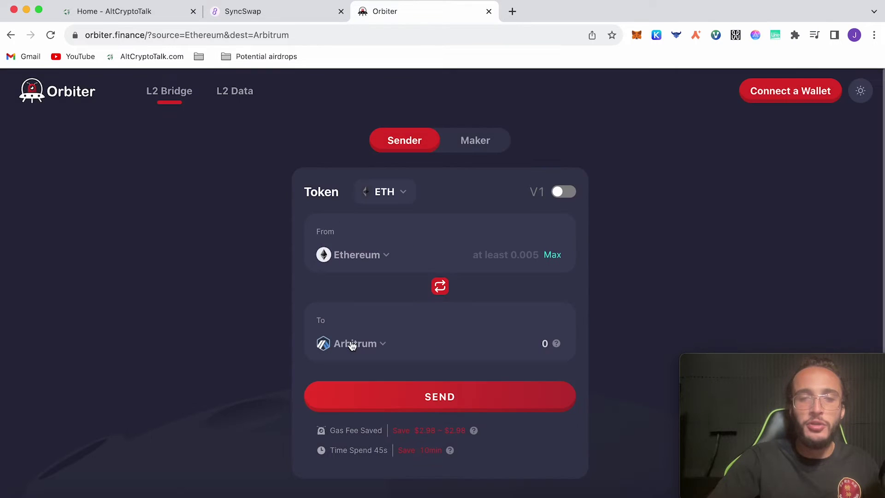
pyautogui.click(352, 345)
pyautogui.click(392, 333)
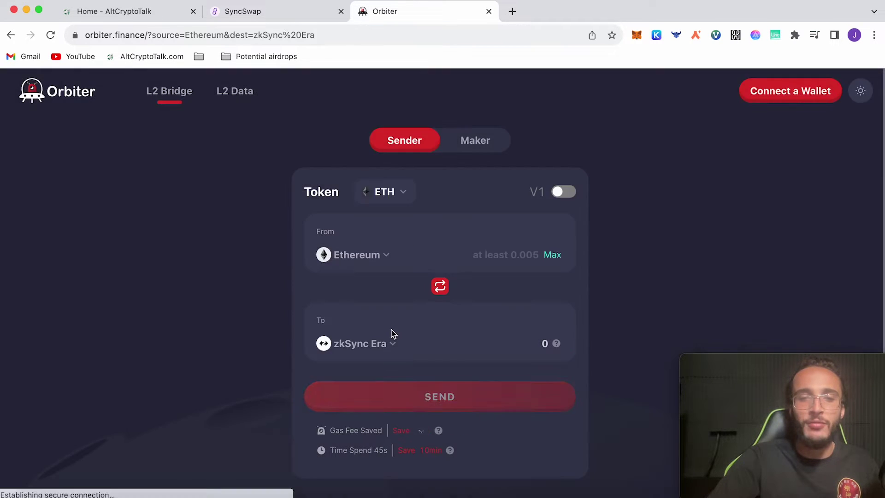
pyautogui.click(285, 14)
# - Open the ETH-to-USDC swap form and list all supported networks, including testnets
pyautogui.moveTo(115, 97)
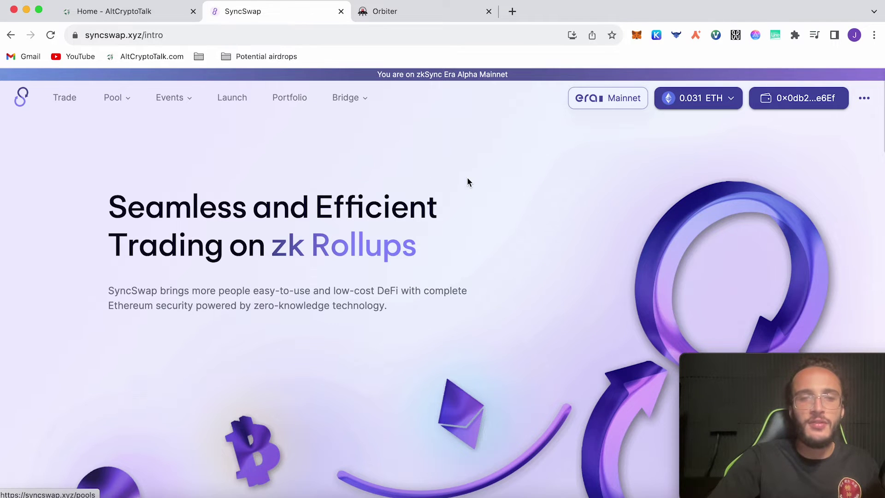
pyautogui.click(77, 99)
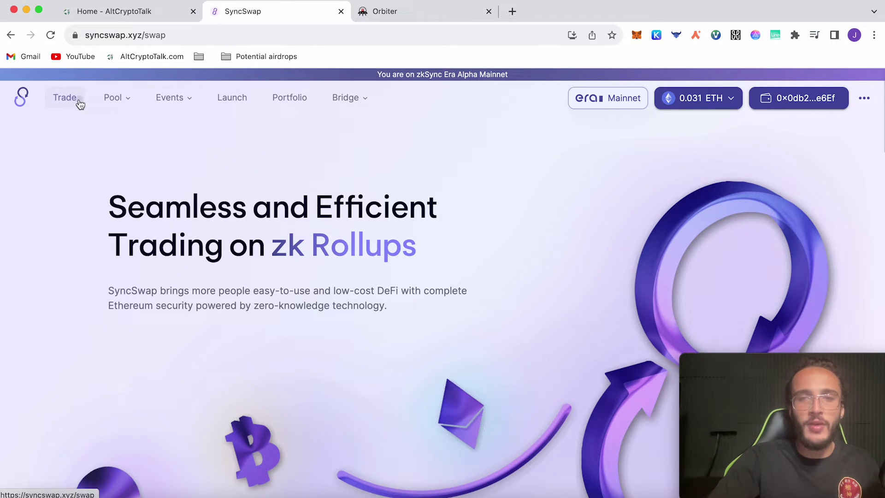
pyautogui.click(625, 99)
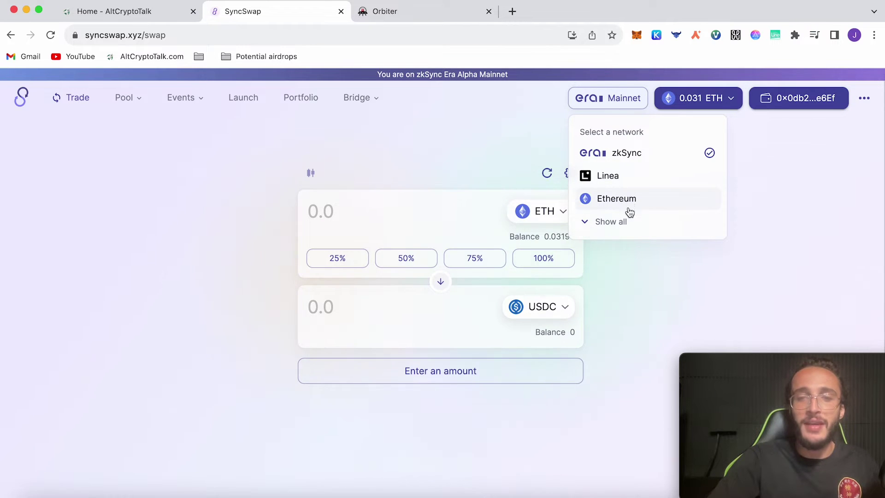
pyautogui.click(625, 221)
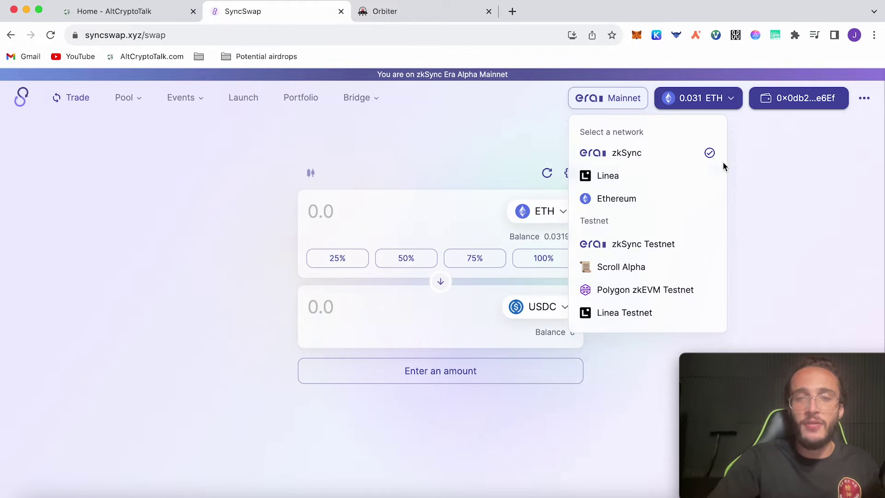
# - Swap 0.006 ETH for 10.00392 USDT, approving the transaction in MetaMask
pyautogui.click(757, 156)
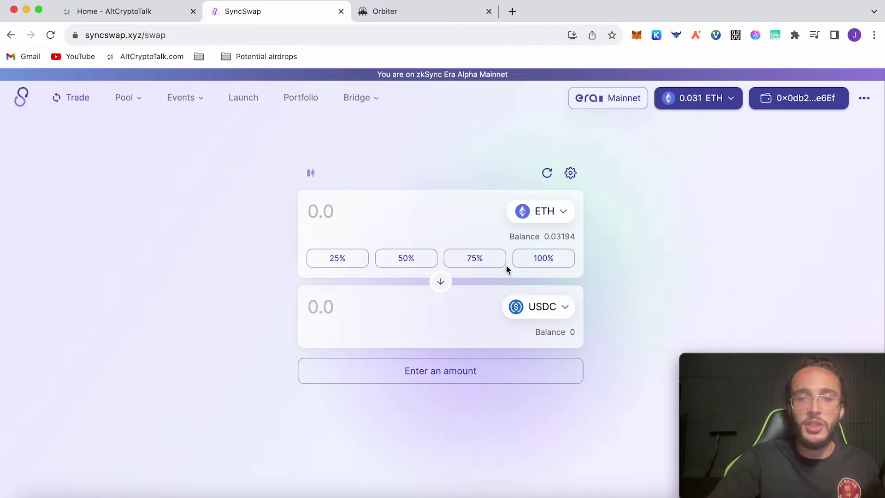
pyautogui.click(557, 314)
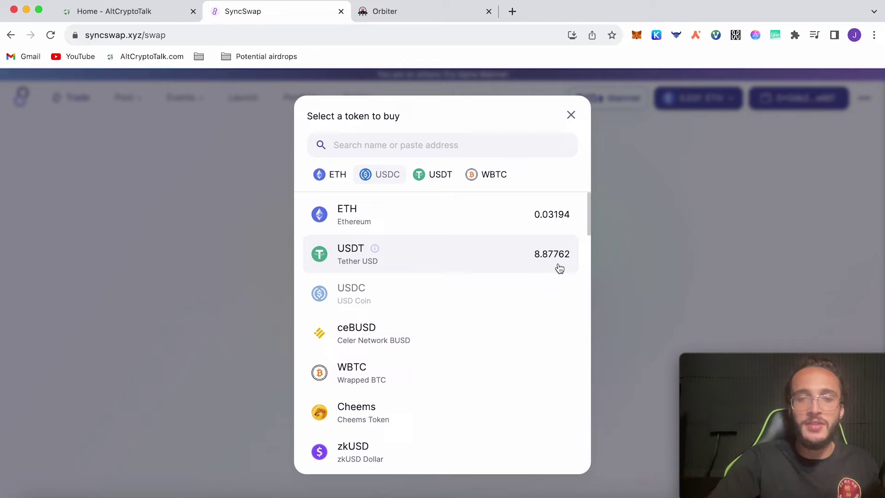
pyautogui.click(526, 266)
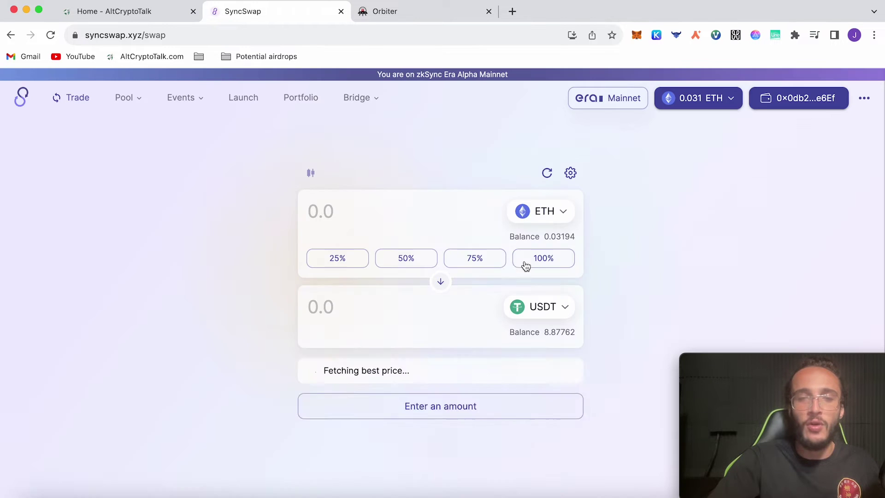
pyautogui.write('0.006')
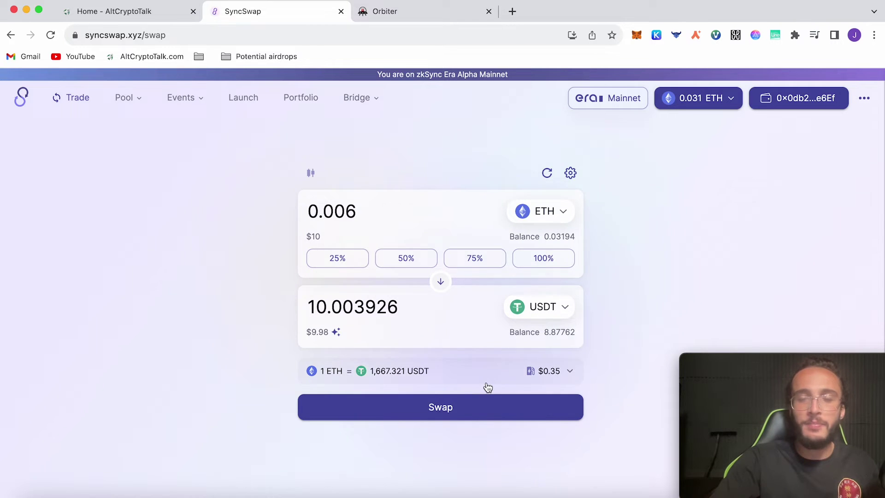
pyautogui.click(462, 411)
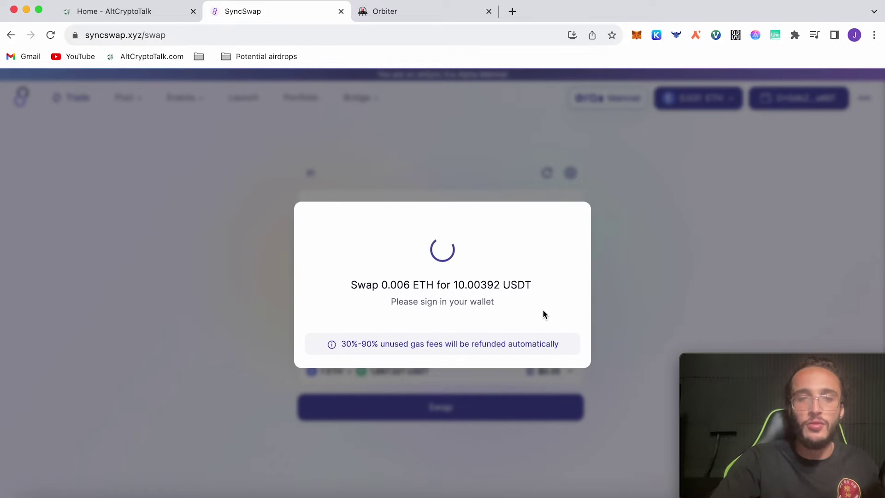
pyautogui.click(816, 345)
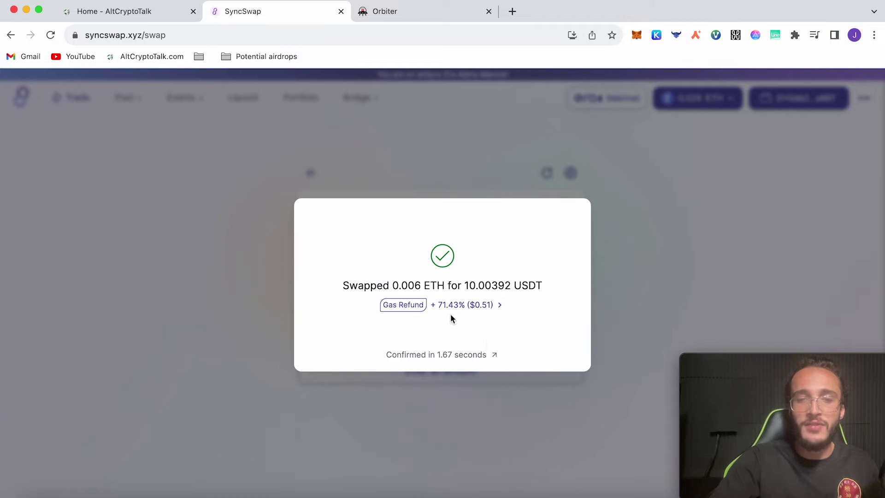
pyautogui.click(662, 281)
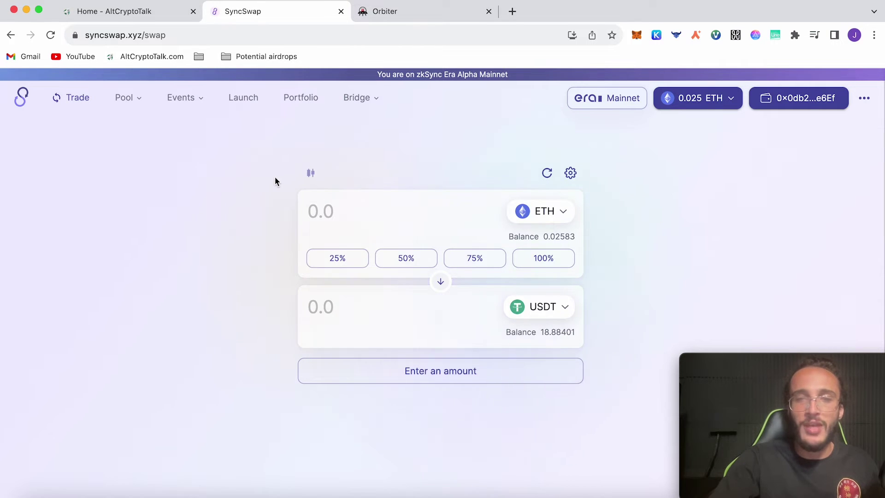
# - Browse the All Pools list and view the USDT/ETH pool details
pyautogui.moveTo(133, 98)
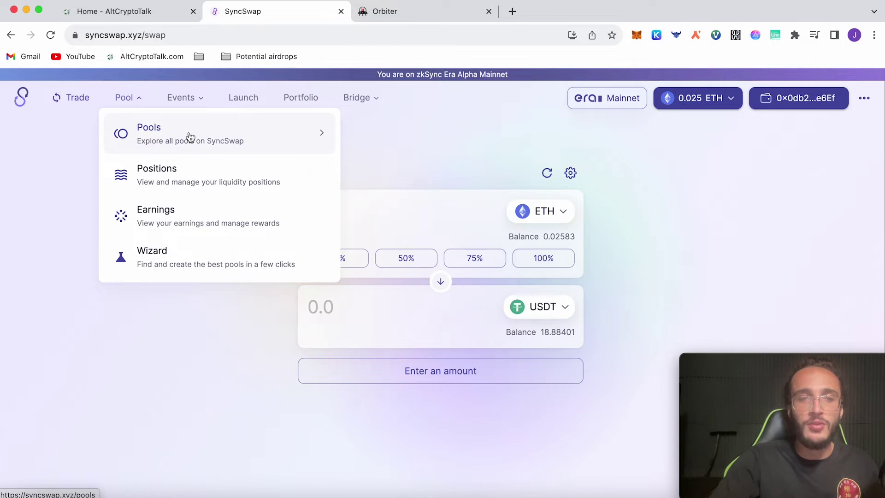
pyautogui.click(189, 133)
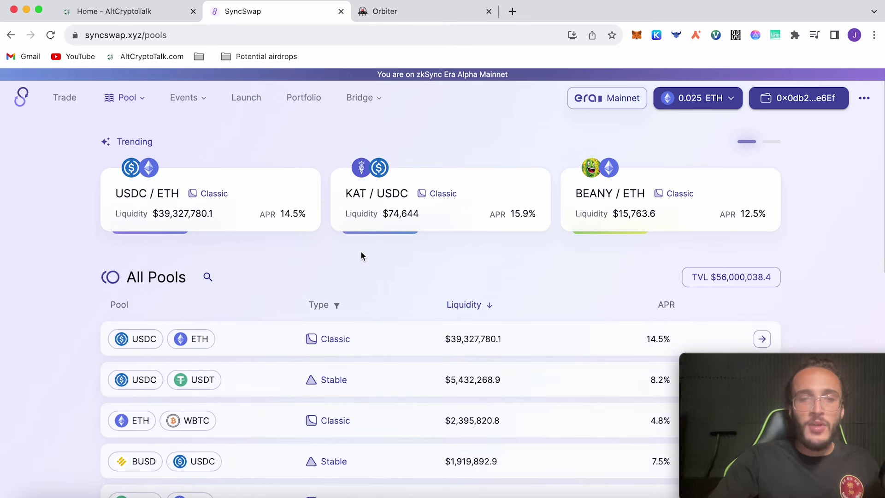
pyautogui.scroll(-2, 361, 254)
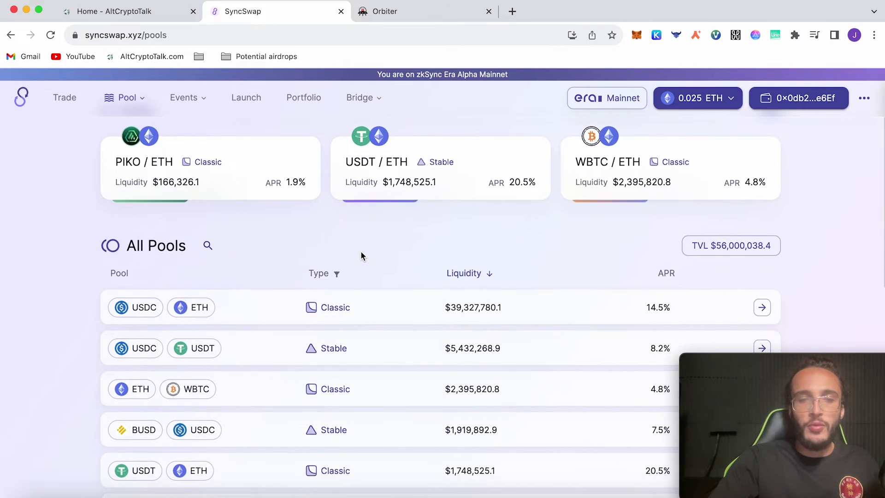
pyautogui.scroll(-3, 392, 240)
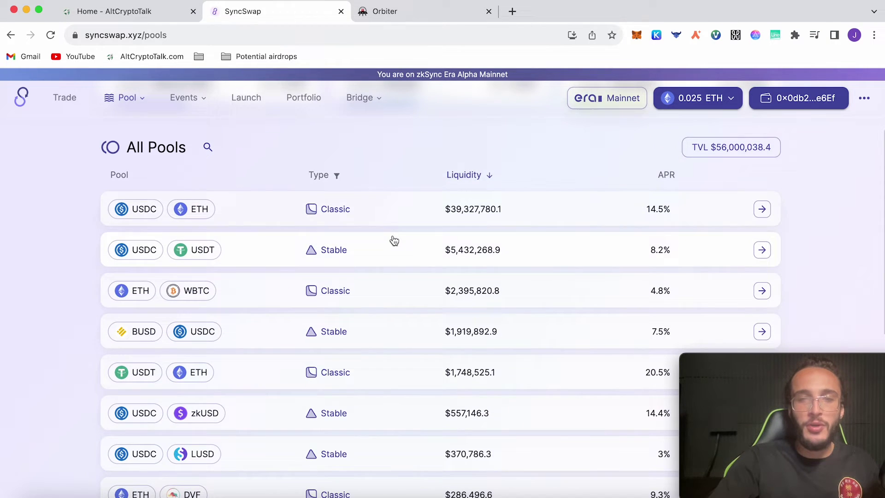
pyautogui.scroll(-2, 474, 269)
pyautogui.scroll(-1, 476, 270)
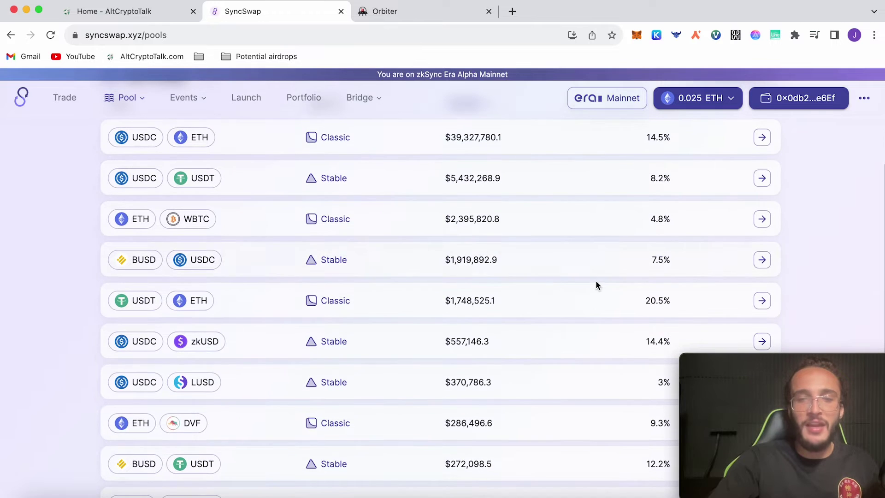
pyautogui.click(626, 303)
pyautogui.scroll(-1, 507, 309)
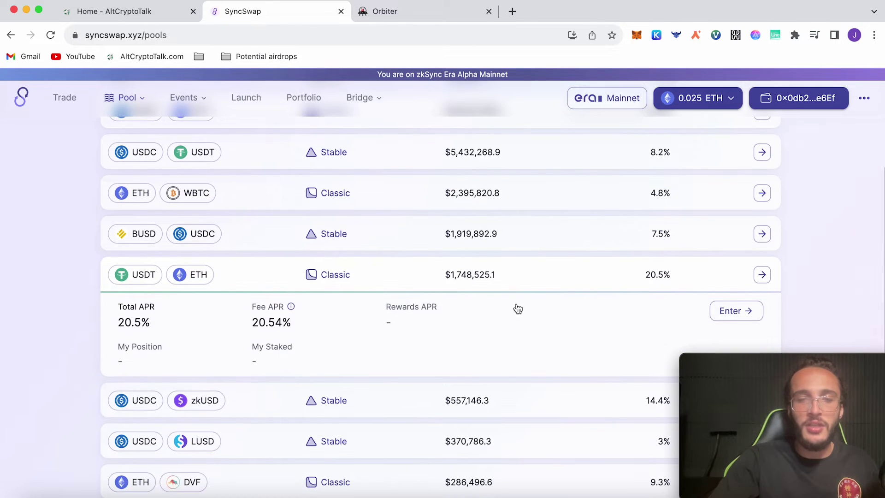
# - Start a new position in the Pool Wizard with ETH and USDT, then enter the pool
pyautogui.click(735, 311)
pyautogui.click(707, 167)
pyautogui.scroll(-1, 419, 290)
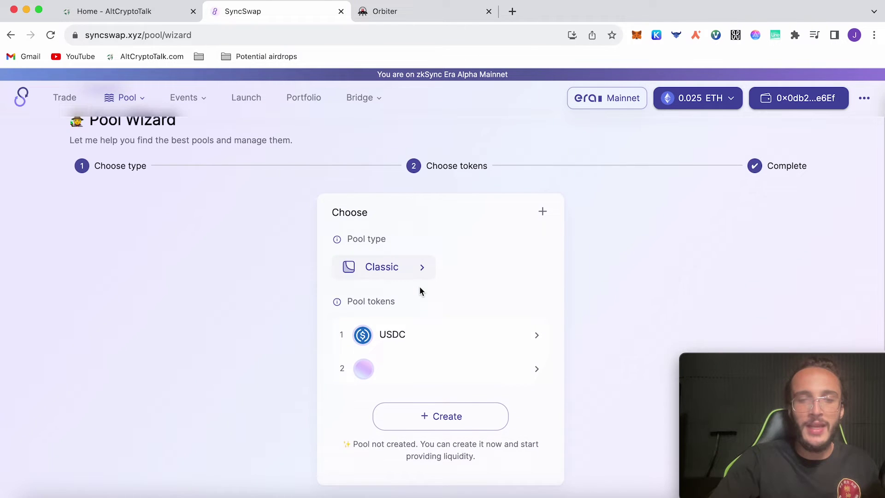
pyautogui.click(453, 334)
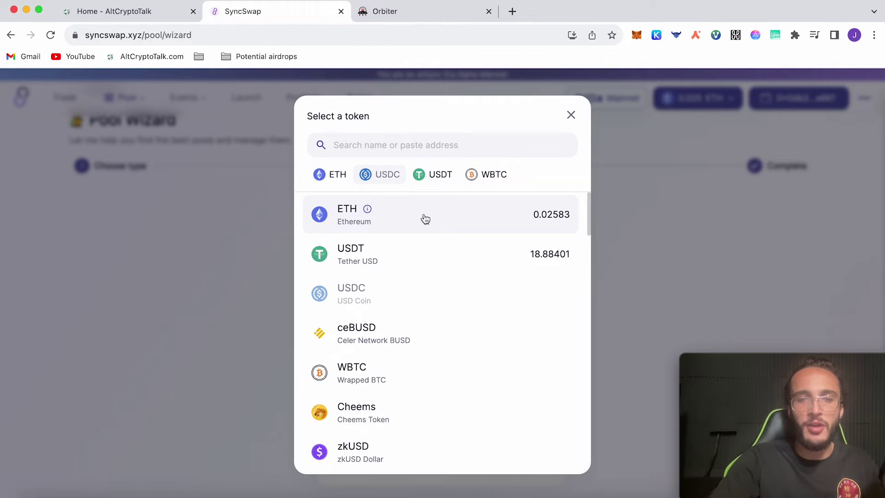
pyautogui.click(461, 268)
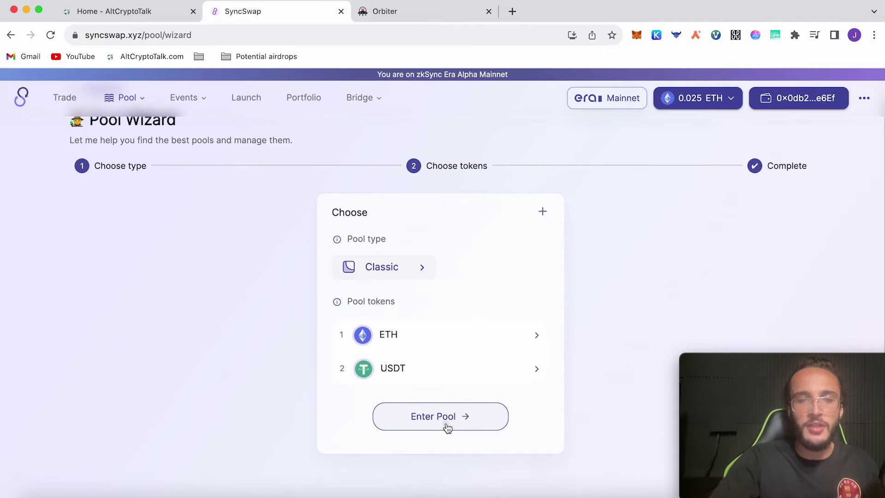
pyautogui.click(446, 422)
# - Enter 10 USDT in the deposit form with ETH auto-filled in balanced proportion
pyautogui.click(143, 209)
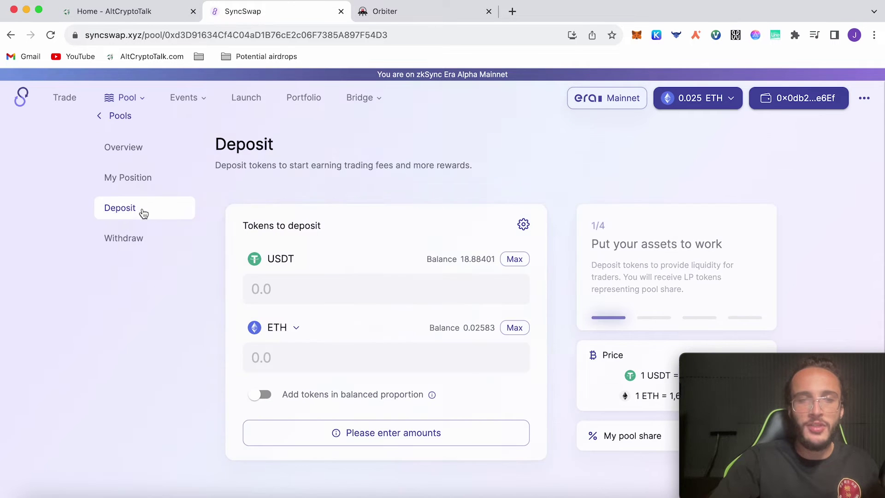
pyautogui.click(346, 282)
pyautogui.write('10')
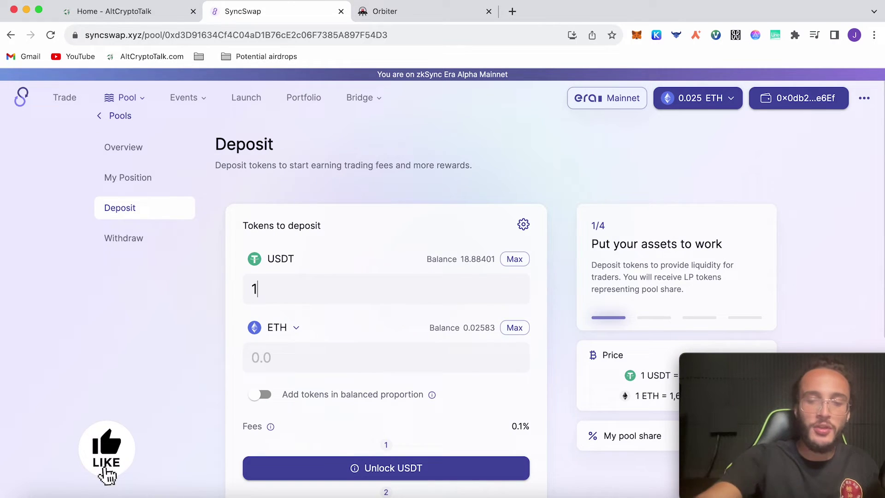
pyautogui.click(271, 395)
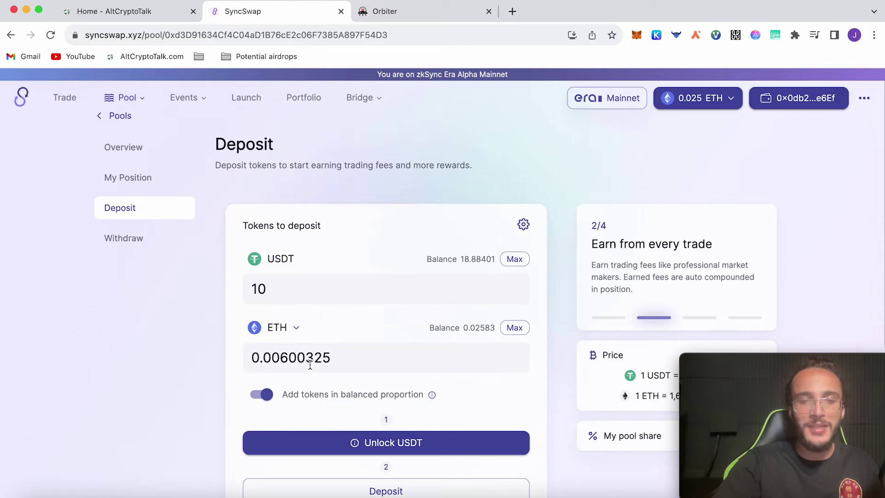
pyautogui.scroll(-1, 329, 366)
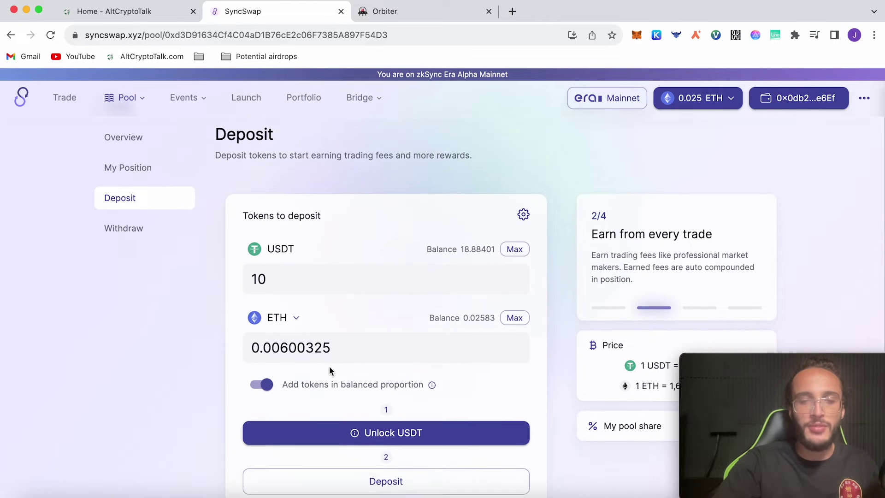
# - Unlock USDT for the pool by approving a Max spending cap in MetaMask
pyautogui.click(388, 426)
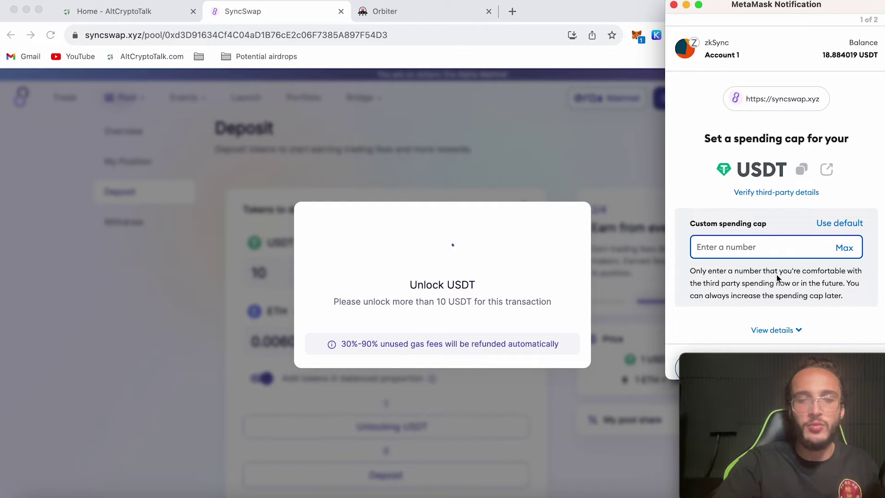
pyautogui.click(844, 248)
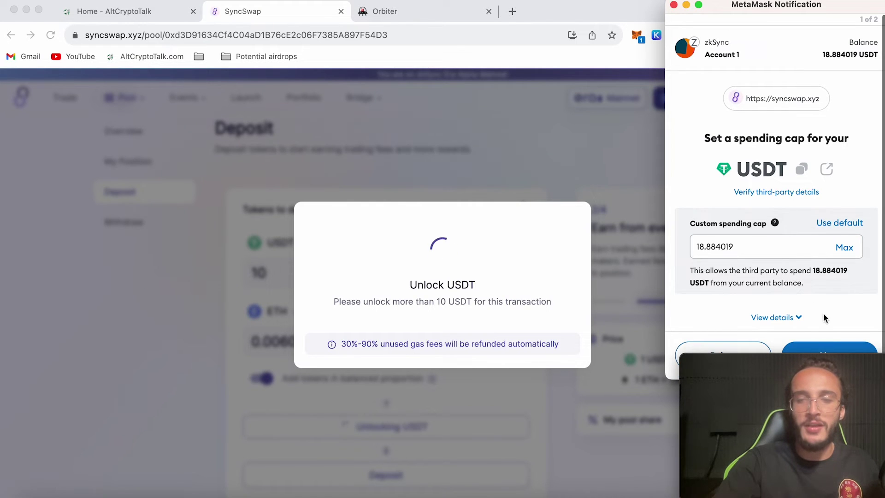
pyautogui.click(831, 349)
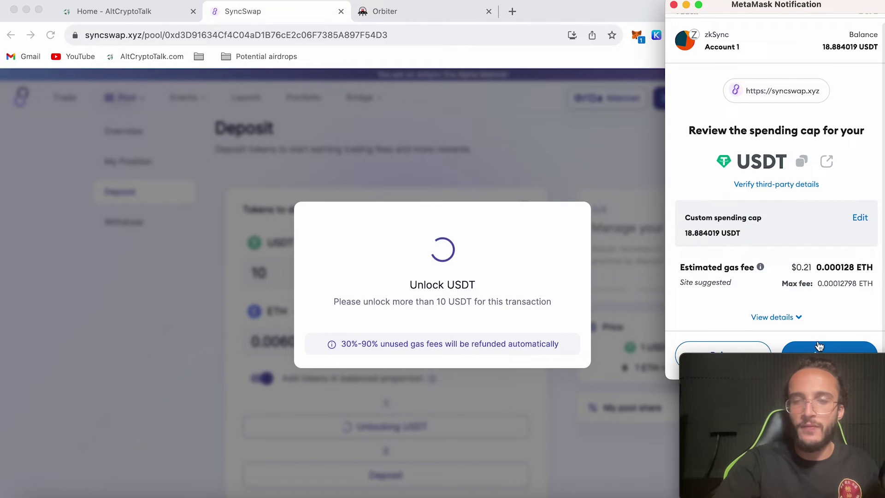
pyautogui.click(818, 346)
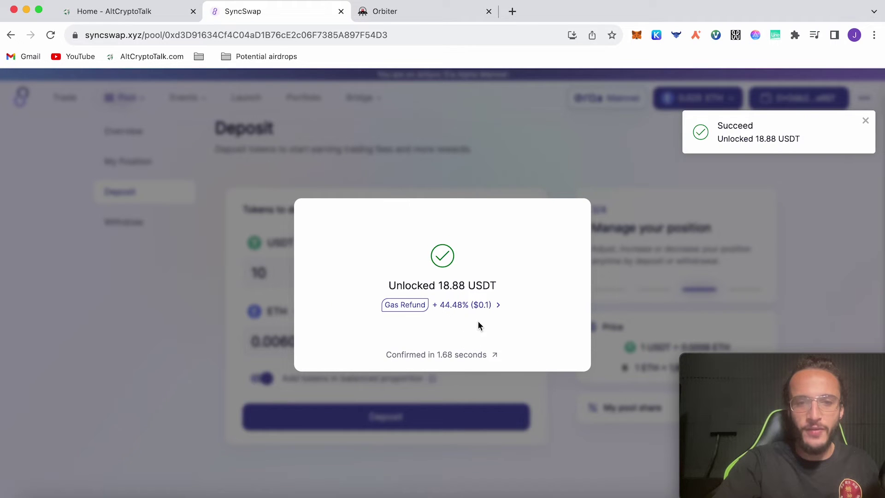
pyautogui.click(625, 314)
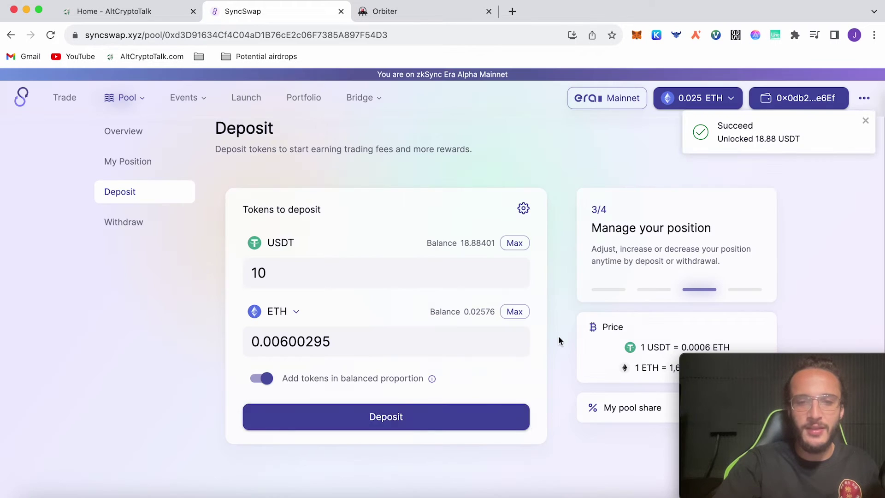
# - Deposit 10 USDT and 0.006 ETH, review the $20.015 position, then return to the pool list
pyautogui.click(449, 420)
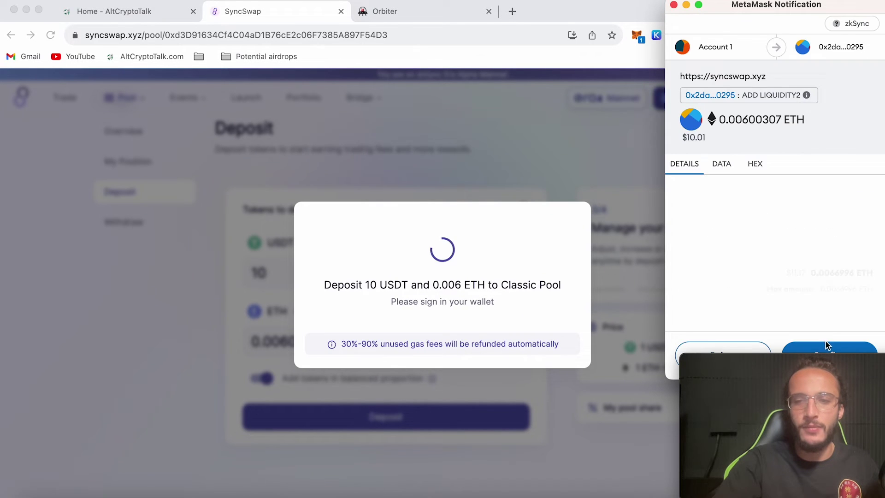
pyautogui.click(825, 346)
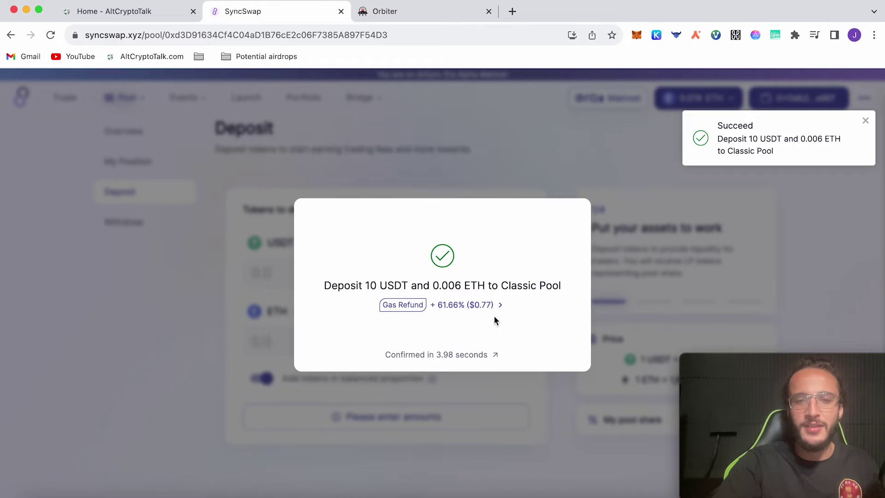
pyautogui.click(635, 305)
pyautogui.click(138, 162)
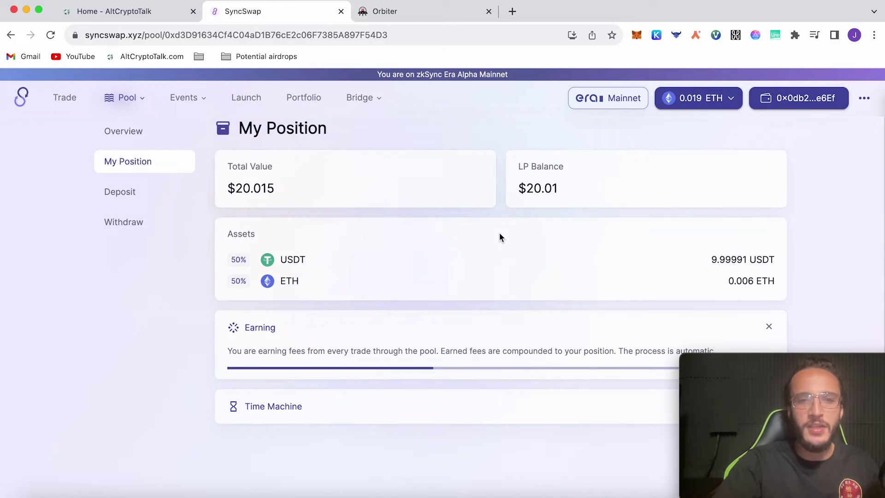
pyautogui.click(127, 97)
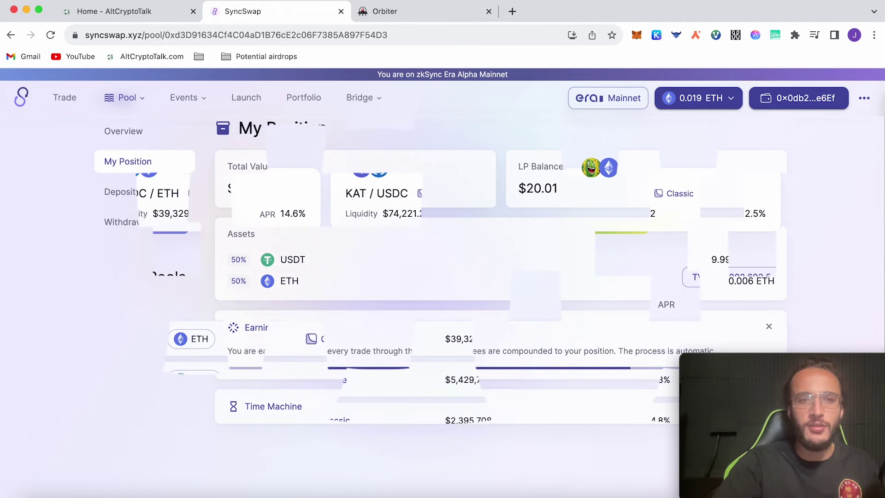
# - Browse the Loyalty Program rewards page from the Events menu, then go back to the swap page
pyautogui.moveTo(184, 99)
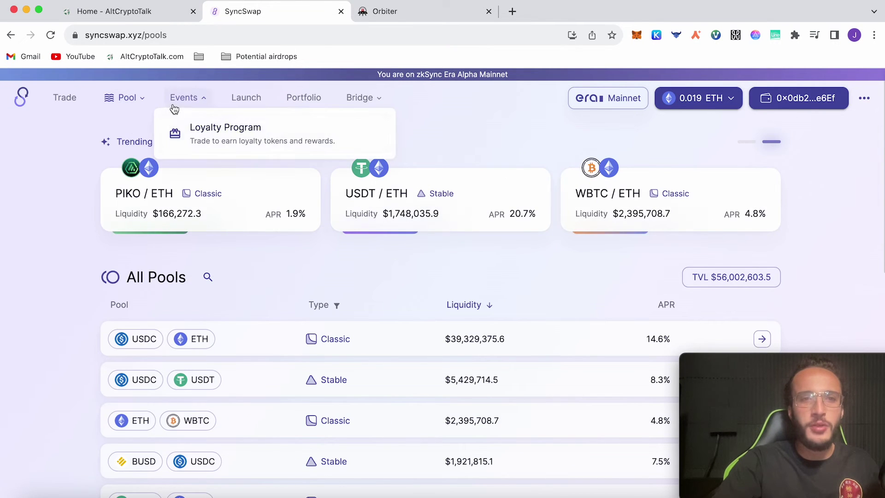
pyautogui.click(186, 123)
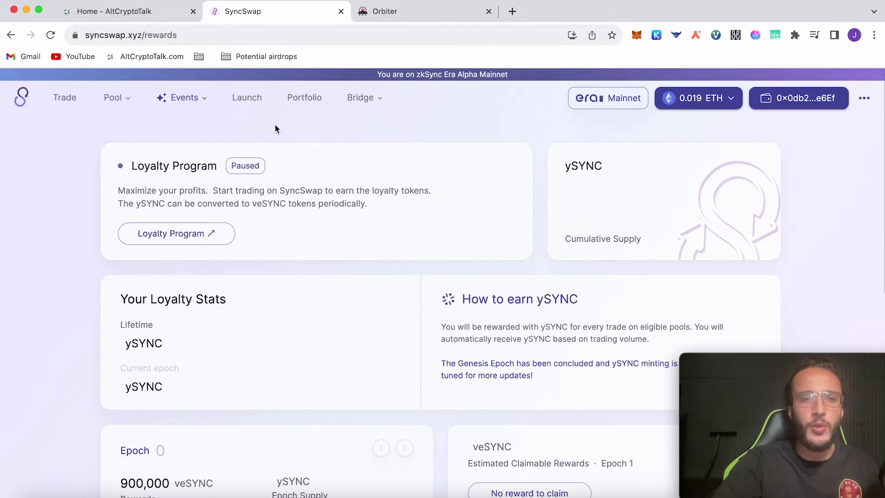
pyautogui.scroll(-1, 423, 207)
pyautogui.scroll(-4, 423, 207)
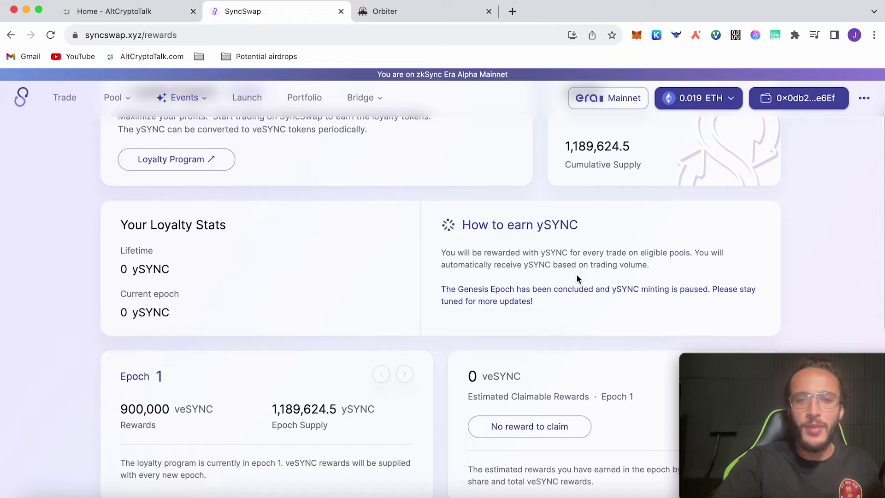
pyautogui.scroll(2, 605, 277)
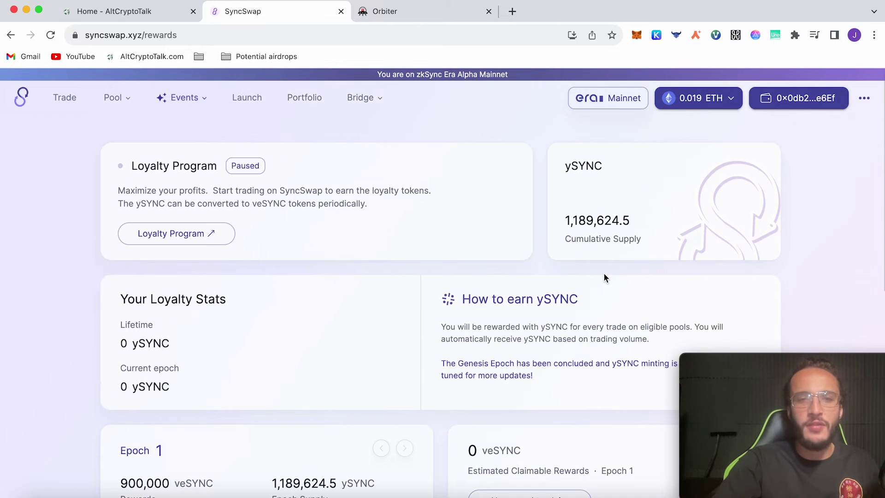
pyautogui.press('super+bracketleft')
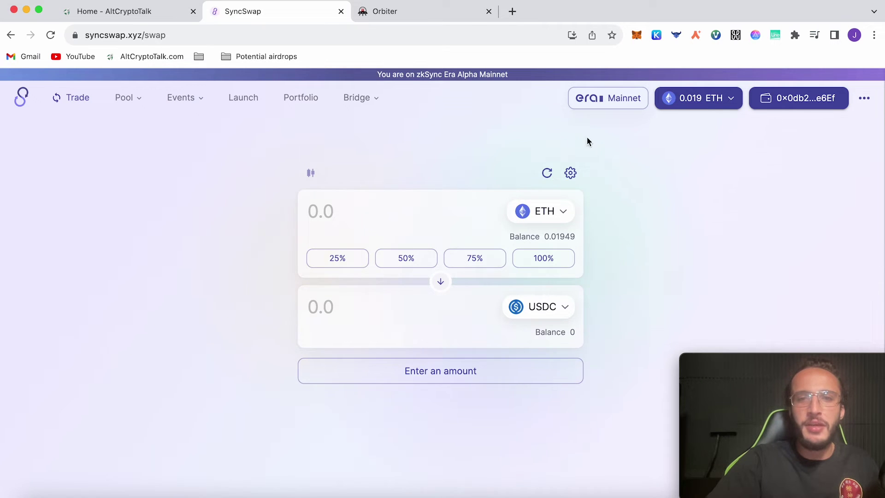
# - Switch SyncSwap and the wallet to the Linea network and check the ETH balance
pyautogui.click(616, 98)
pyautogui.click(618, 184)
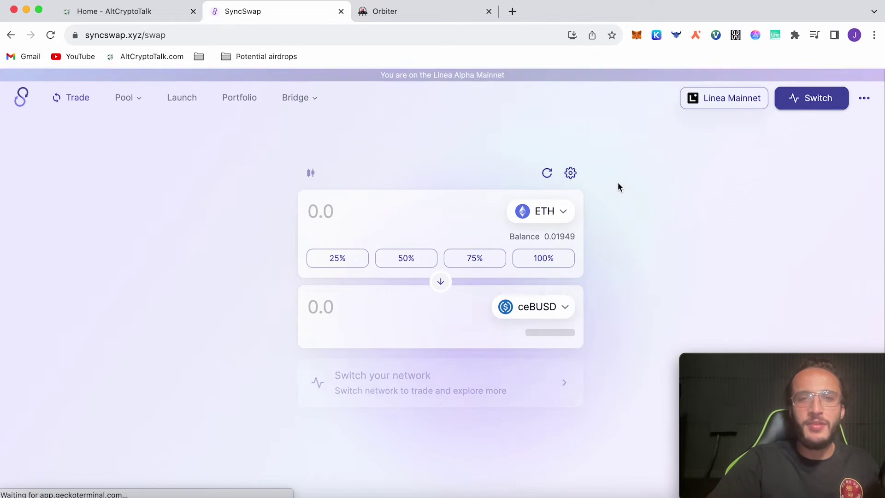
pyautogui.click(800, 107)
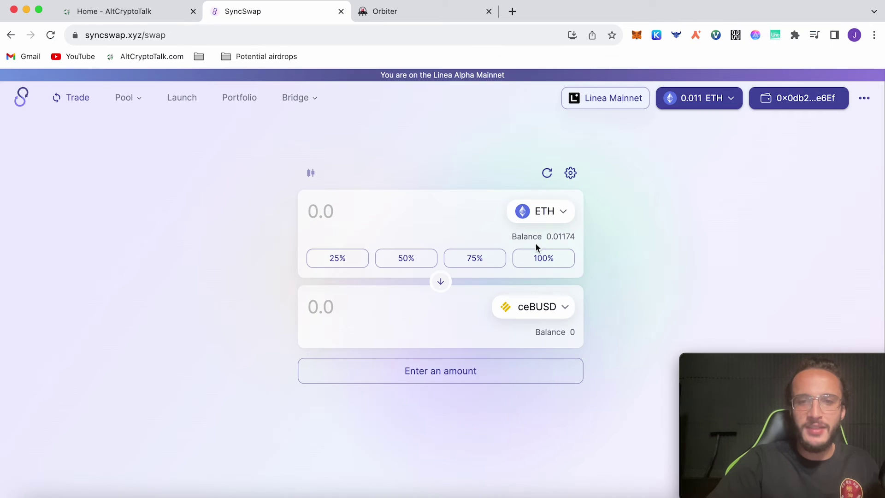
pyautogui.click(635, 36)
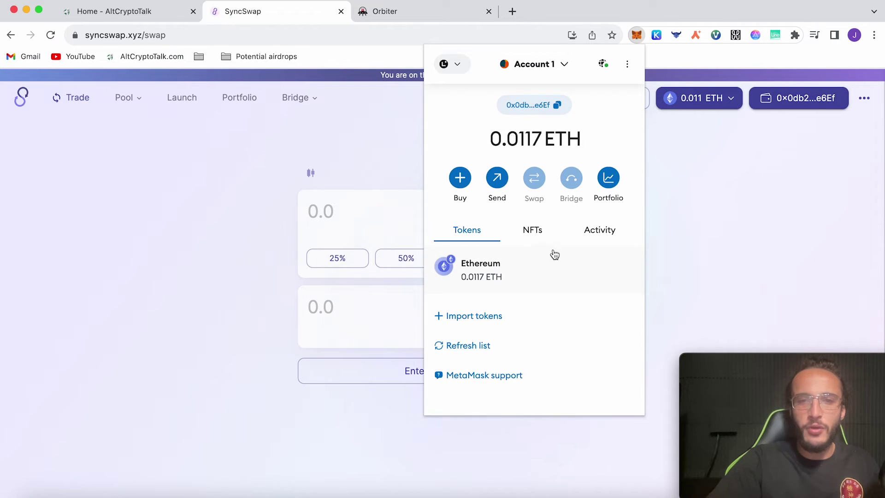
pyautogui.click(668, 240)
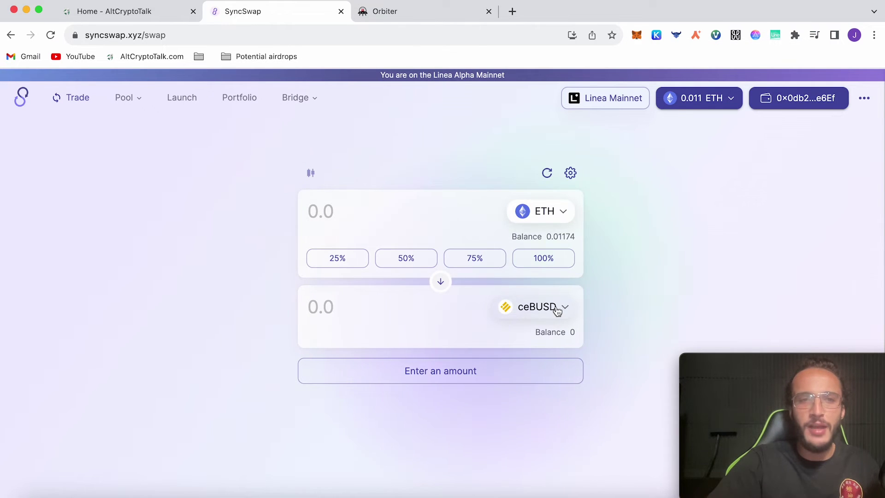
# - Swap a quarter of the ETH balance, 0.00293 ETH, for 4.90247 ceBUSD, approved in MetaMask
pyautogui.click(339, 257)
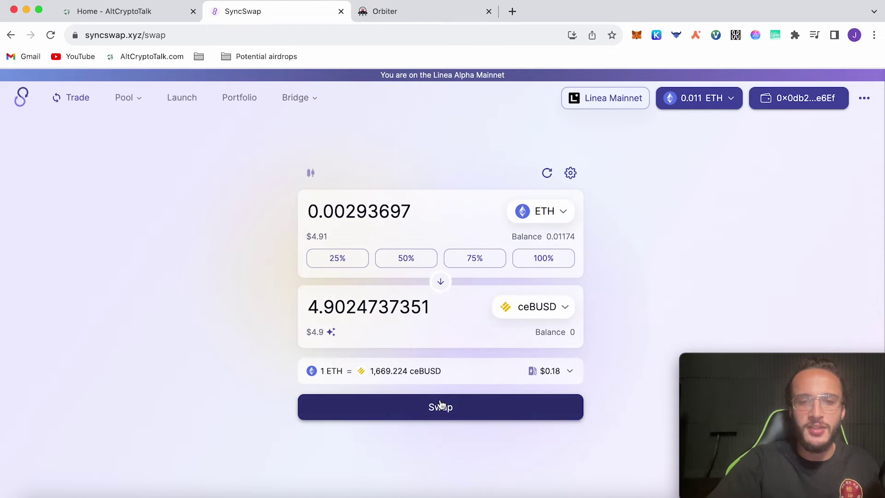
pyautogui.click(440, 406)
pyautogui.click(833, 343)
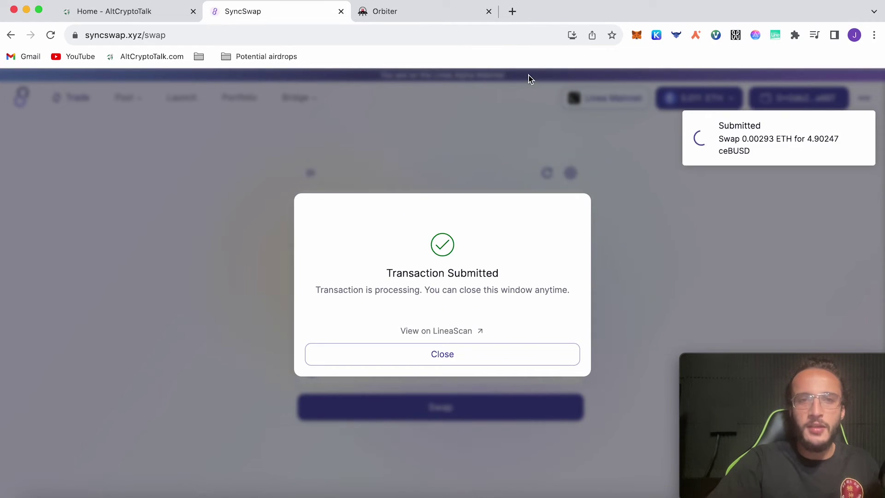
# - In Orbiter, set the bridge route from zkSync Era to Linea
pyautogui.click(407, 18)
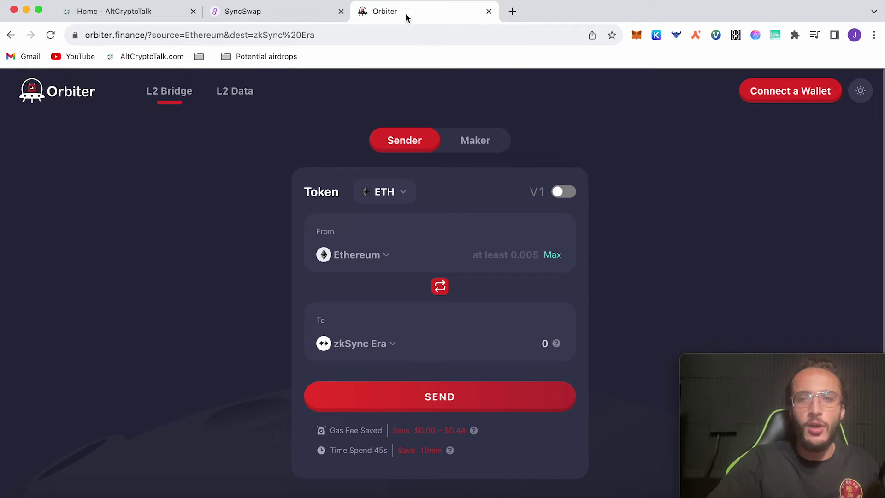
pyautogui.click(371, 262)
pyautogui.scroll(3, 415, 283)
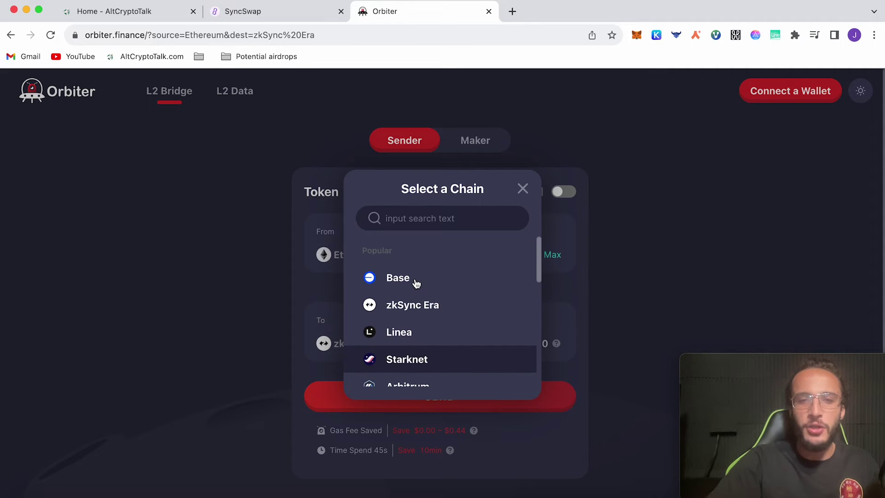
pyautogui.click(427, 307)
pyautogui.scroll(-1, 439, 322)
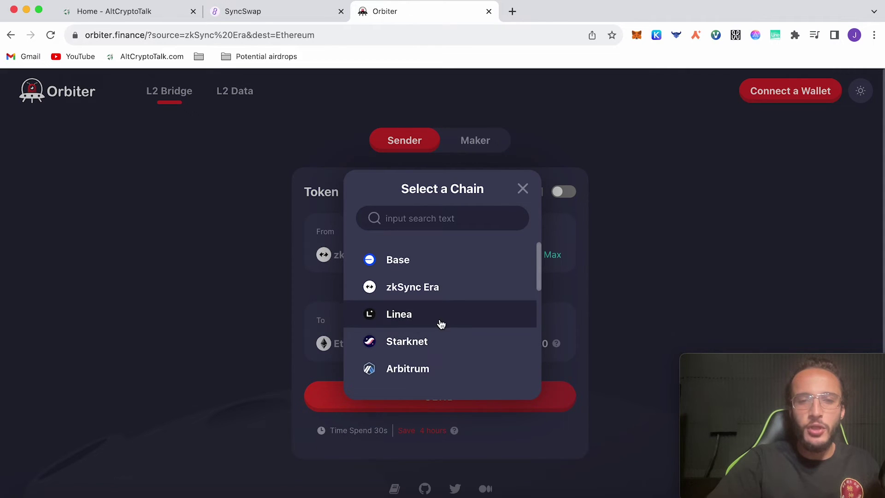
pyautogui.click(440, 322)
# - Back in SyncSwap, close the ceBUSD swap confirmation dialog
pyautogui.click(281, 14)
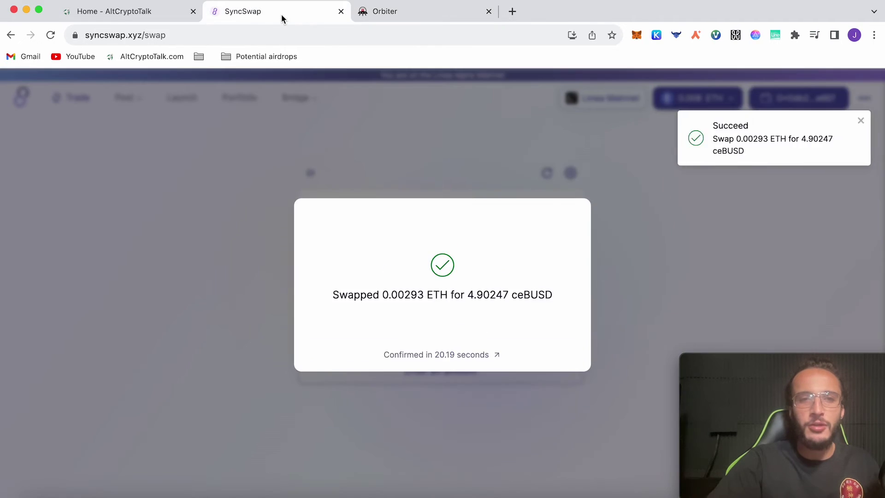
pyautogui.click(569, 159)
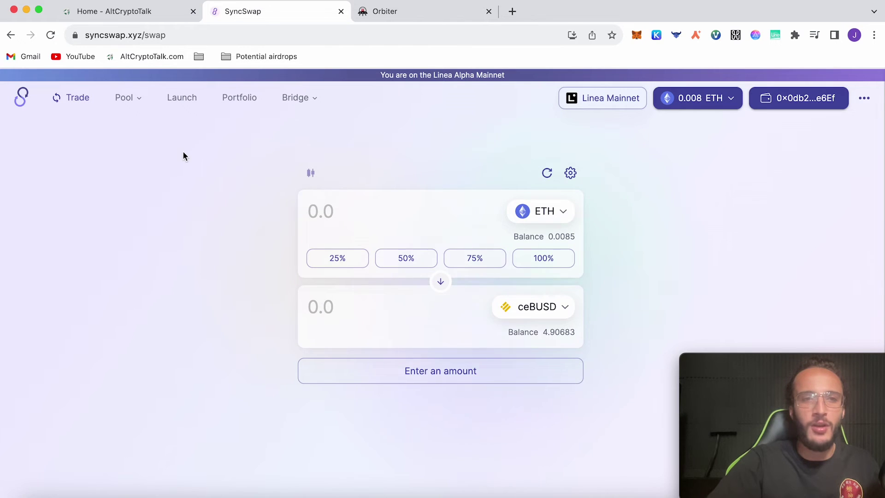
# - Open the BUSD/ETH Classic pool's deposit form and fill in max ceBUSD with balanced ETH
pyautogui.moveTo(128, 97)
pyautogui.click(153, 138)
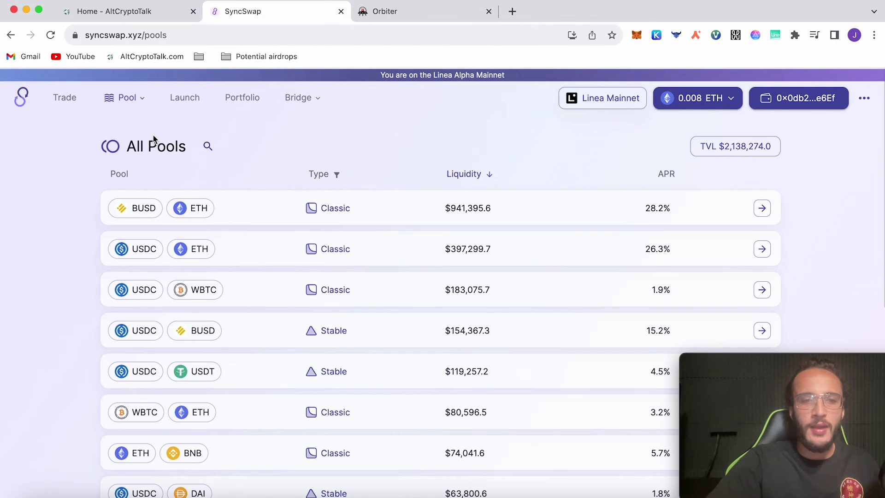
pyautogui.click(382, 207)
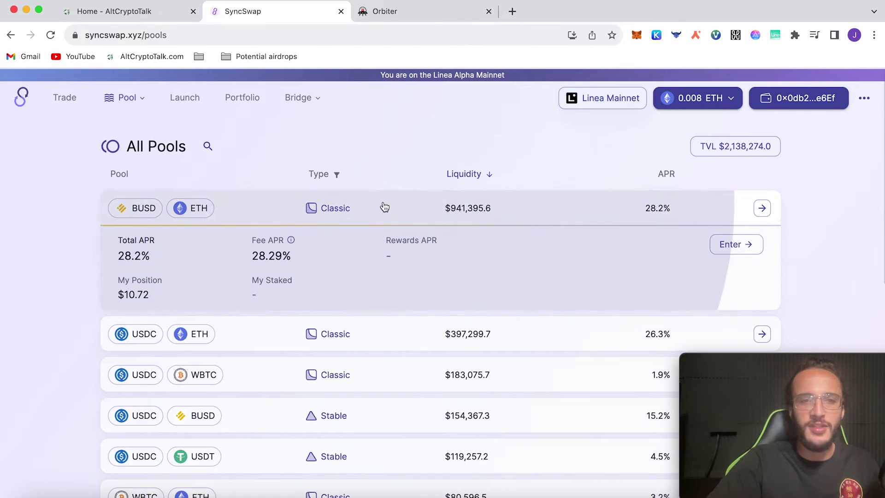
pyautogui.click(727, 244)
pyautogui.click(118, 228)
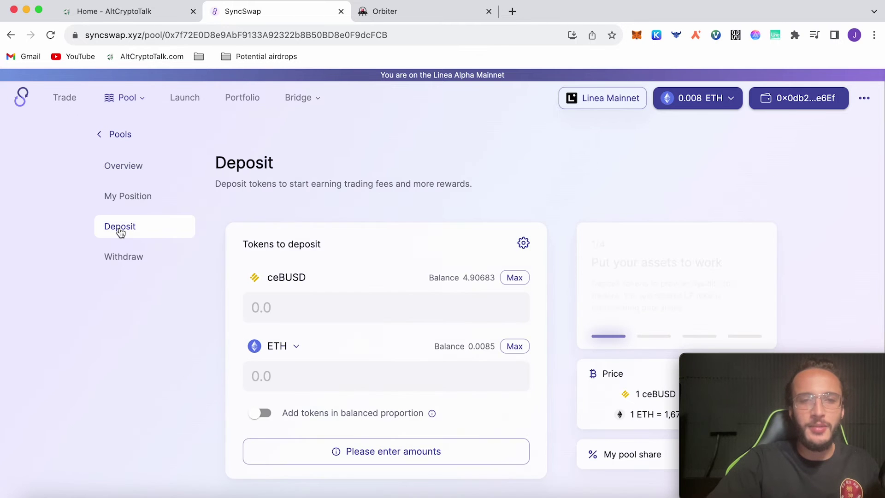
pyautogui.click(509, 281)
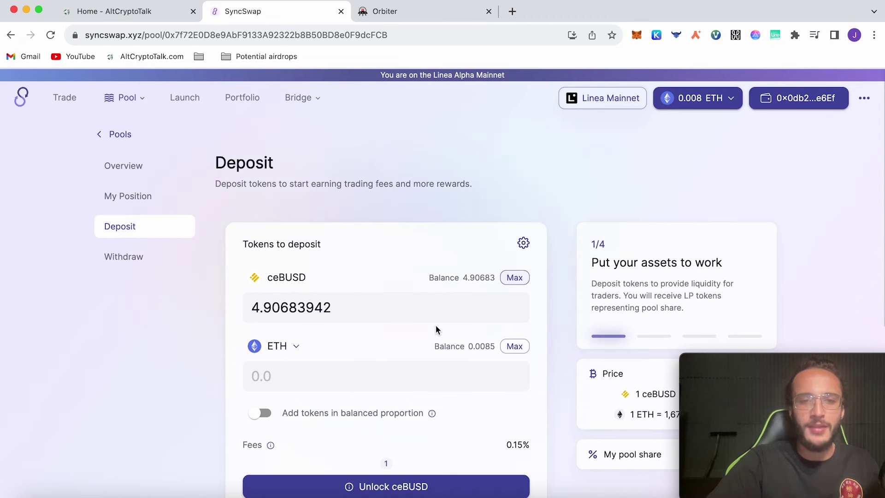
pyautogui.click(260, 413)
# - Approve the ceBUSD spending cap in MetaMask, then submit and confirm the 4.9 ceBUSD + 0.002 ETH deposit
pyautogui.click(397, 458)
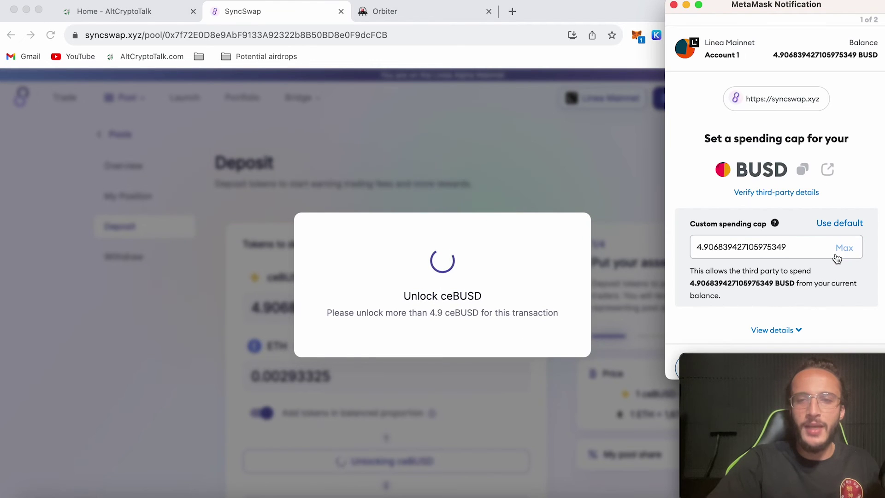
pyautogui.scroll(-1, 835, 300)
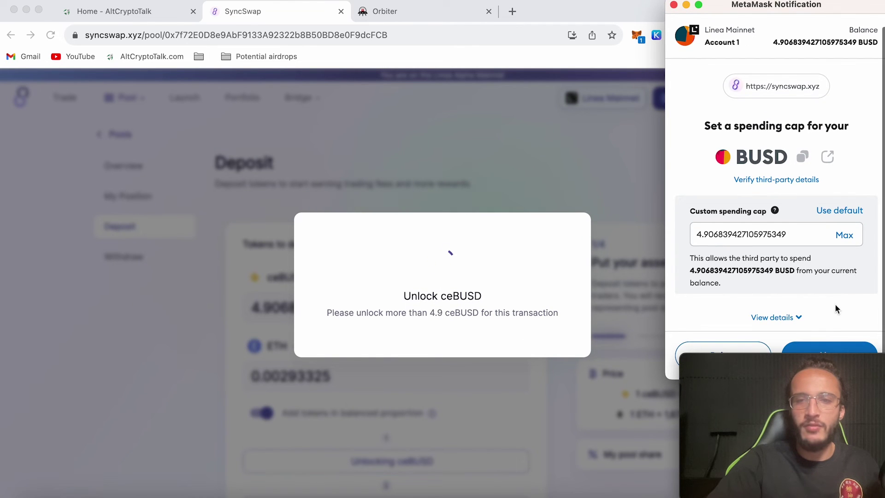
pyautogui.click(821, 345)
pyautogui.click(818, 341)
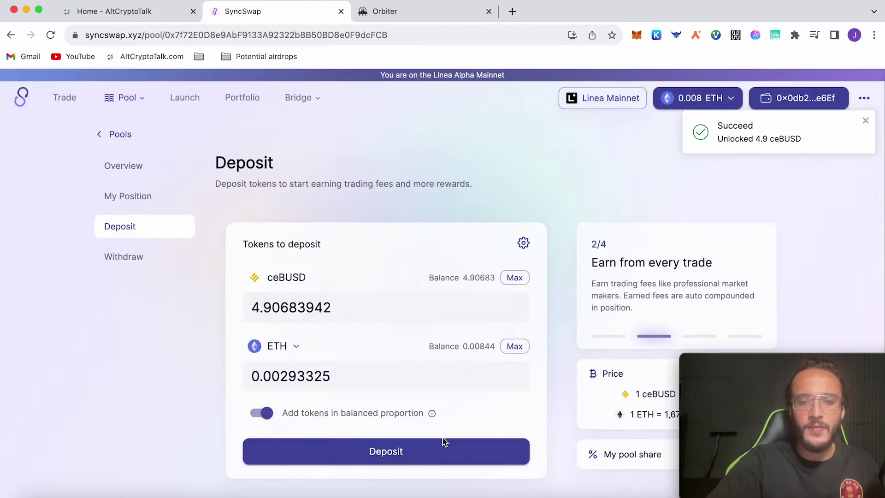
pyautogui.click(442, 441)
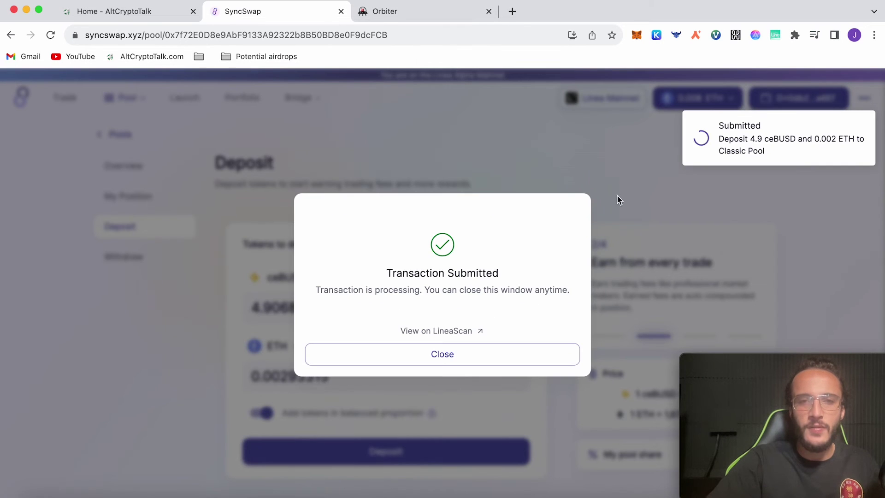
pyautogui.click(327, 129)
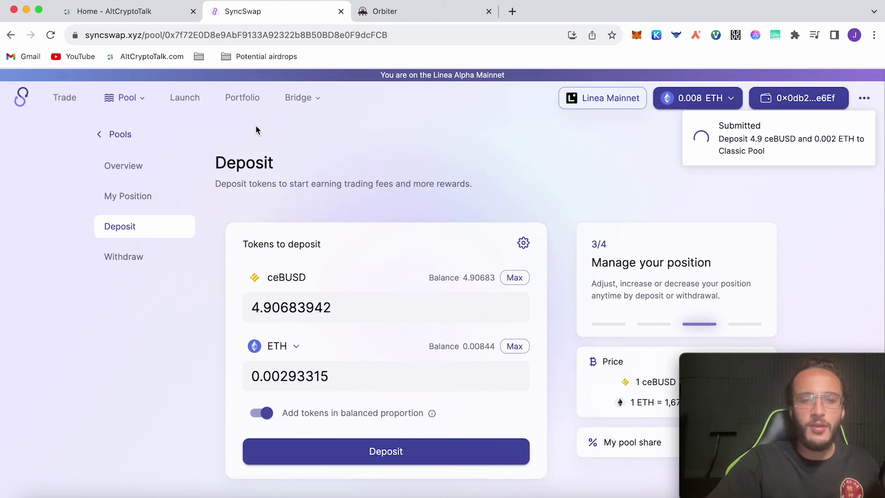
# - Open the Bridges page from Launch and browse its cards, including Linea Bridge, Orbiter Finance and Rhino.fi
pyautogui.click(198, 113)
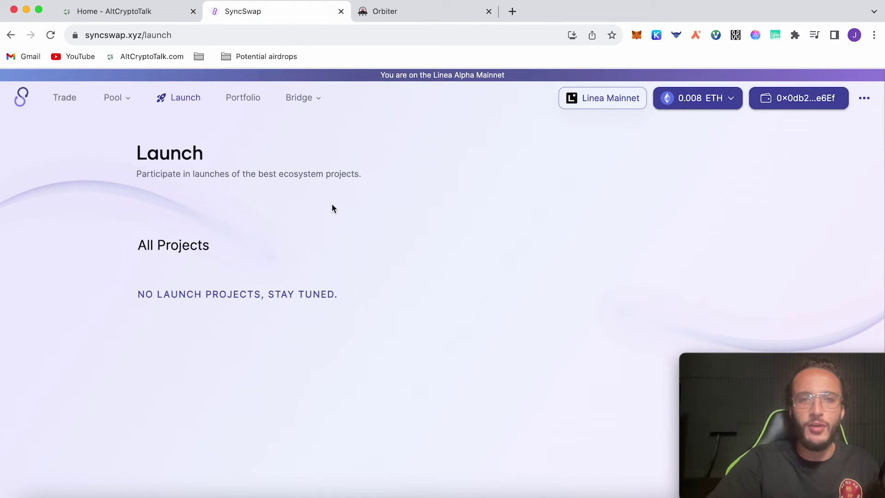
pyautogui.moveTo(299, 97)
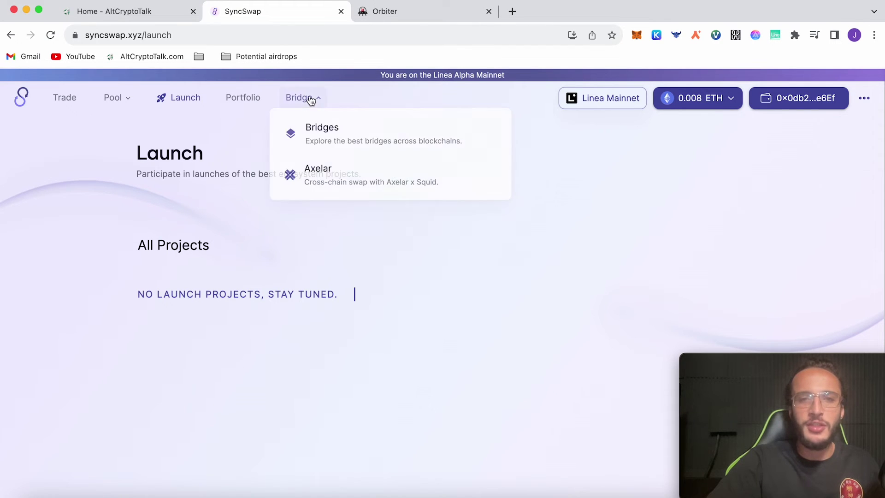
pyautogui.click(334, 127)
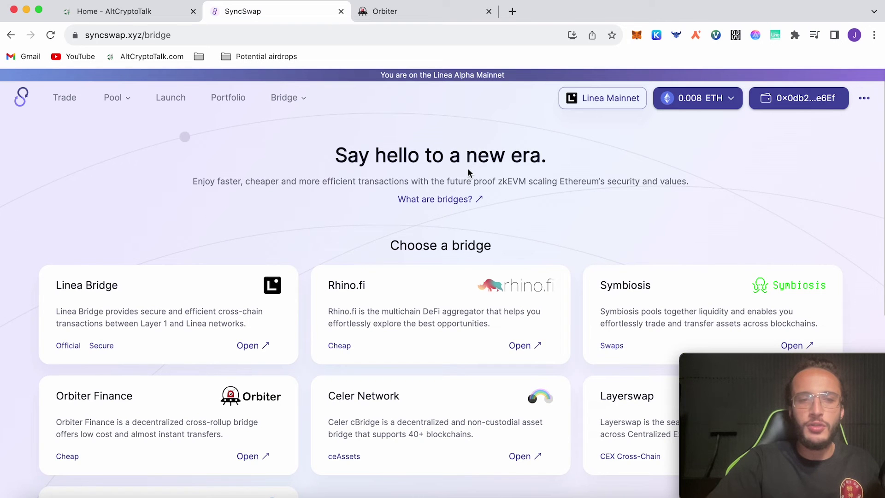
pyautogui.scroll(-2, 467, 168)
pyautogui.scroll(-2, 528, 266)
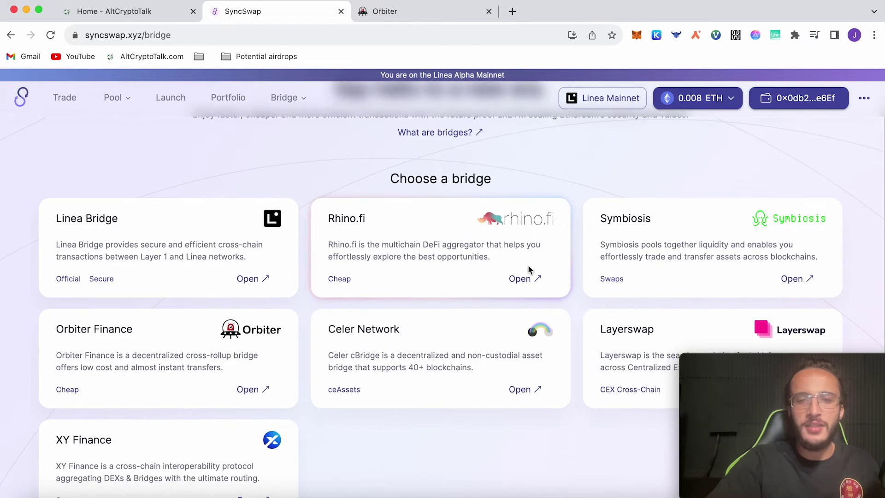
pyautogui.scroll(-1, 608, 282)
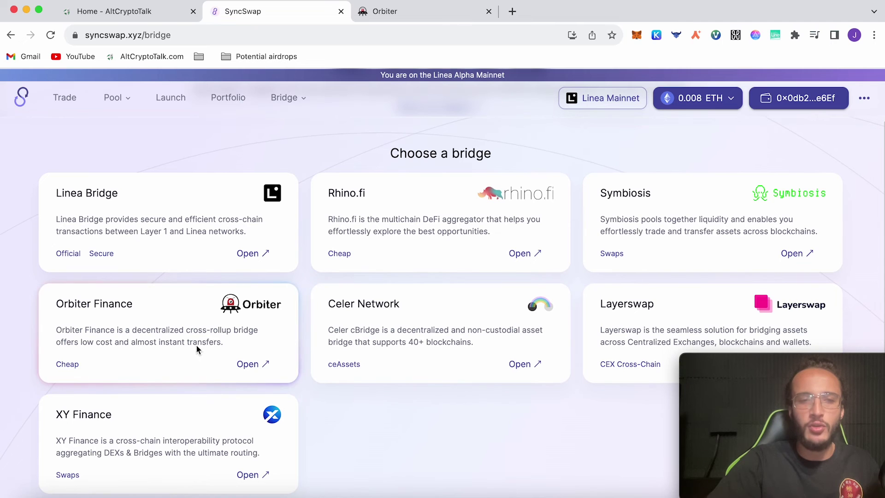
pyautogui.scroll(5, 207, 397)
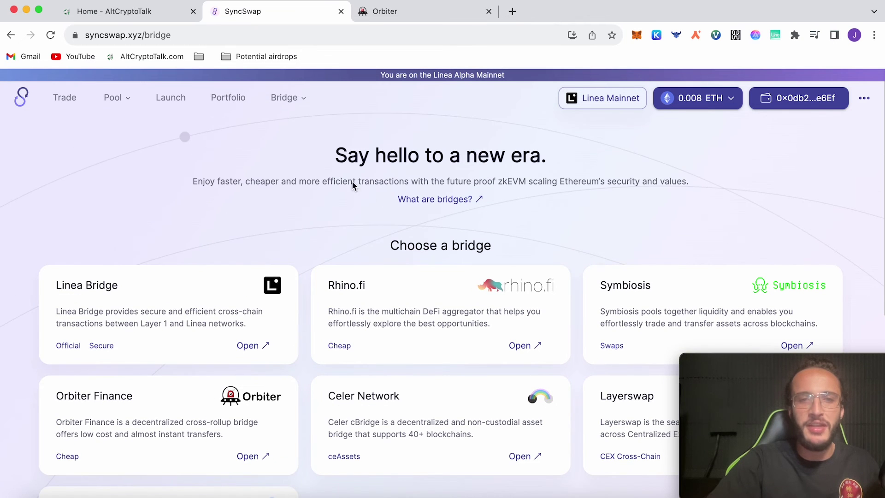
# - Switch the site and wallet network to zkSync Era
pyautogui.click(580, 98)
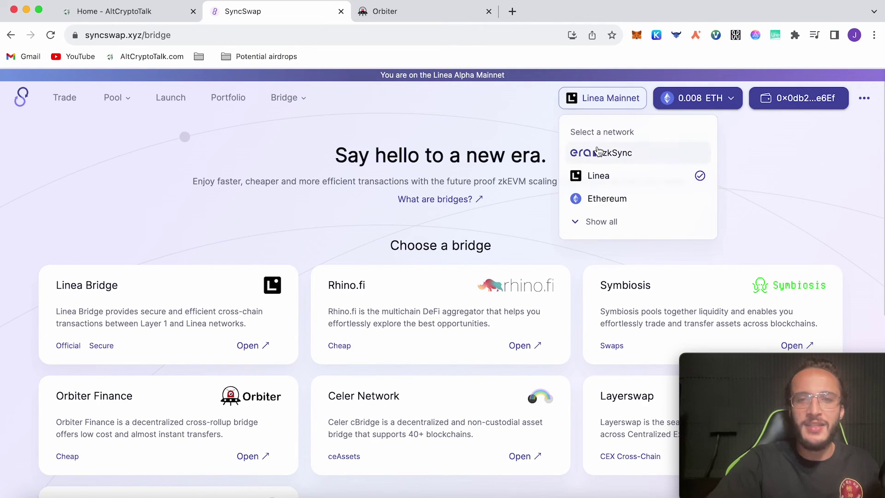
pyautogui.click(594, 150)
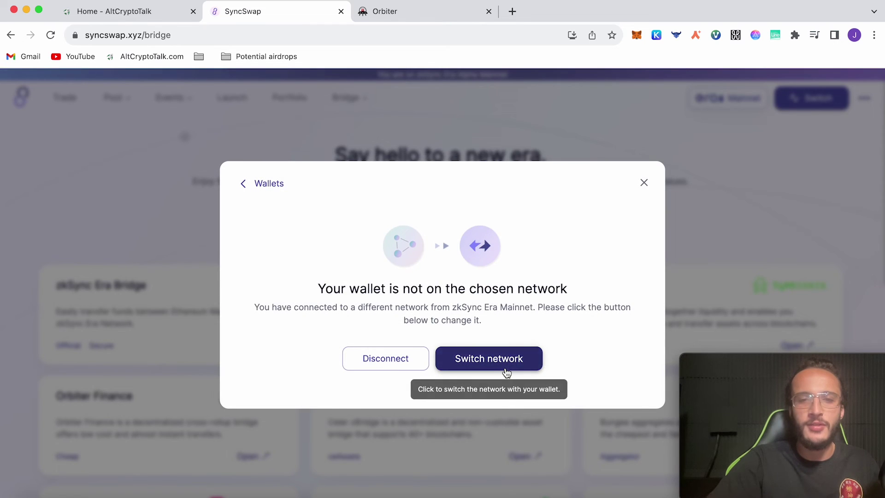
pyautogui.click(487, 358)
# - Open the Move bridge and cycle through its Deposit, Withdraw and Claim sections
pyautogui.moveTo(339, 101)
pyautogui.click(363, 130)
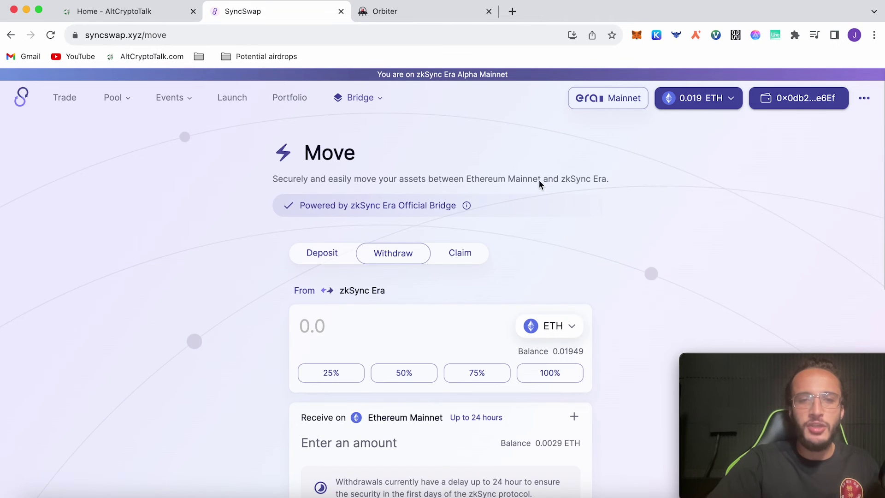
pyautogui.scroll(-3, 375, 289)
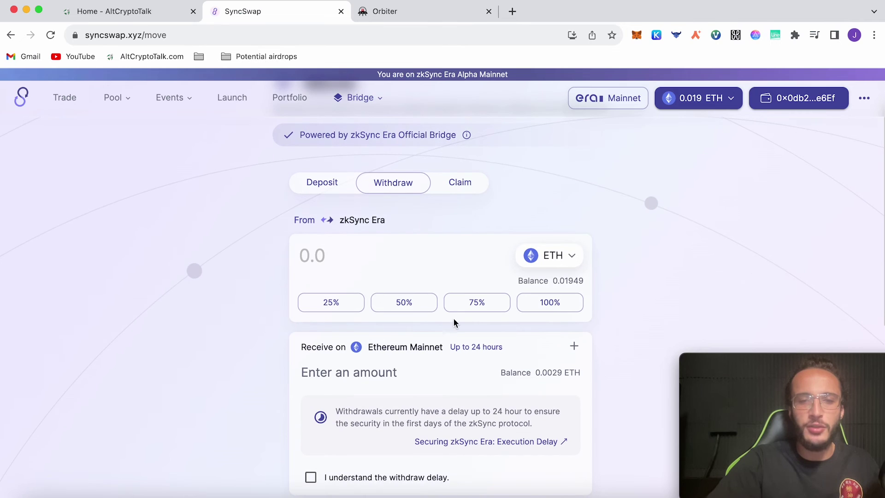
pyautogui.click(314, 193)
pyautogui.click(388, 190)
pyautogui.click(466, 184)
pyautogui.scroll(3, 477, 216)
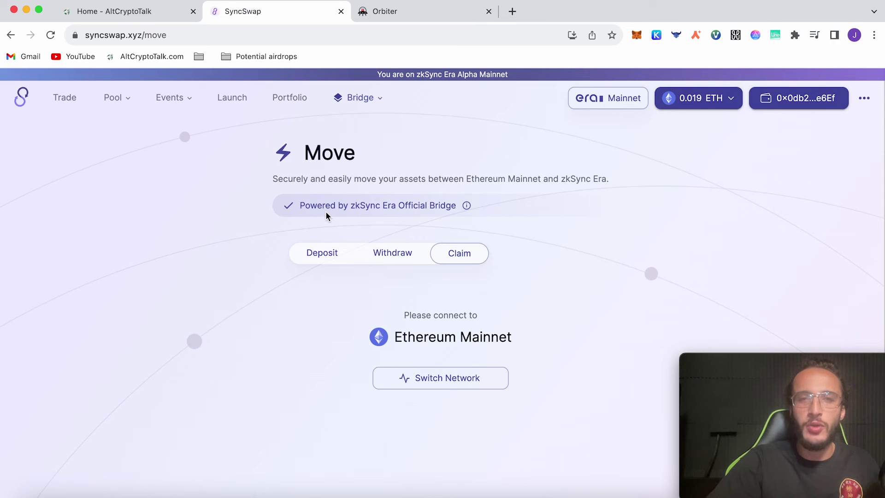
# - Check the network list and the Orbiter bridge tab, then return to the Move page's Claim section
pyautogui.click(615, 97)
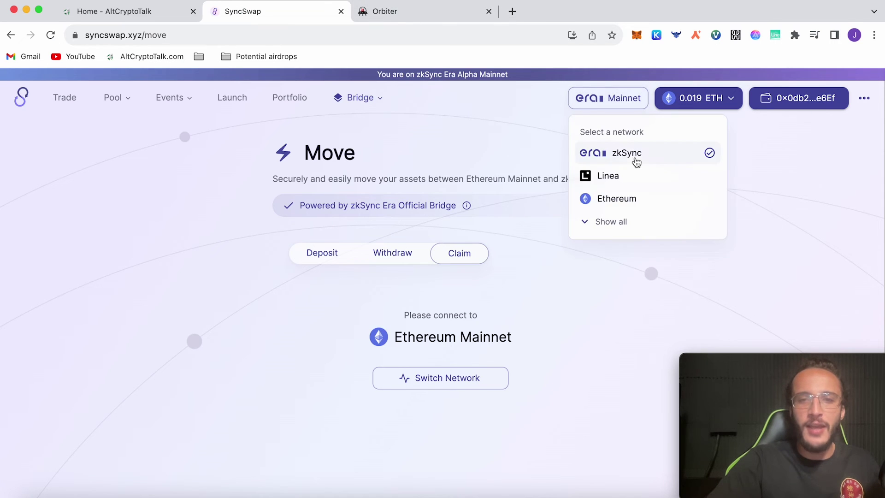
pyautogui.click(442, 146)
pyautogui.click(376, 15)
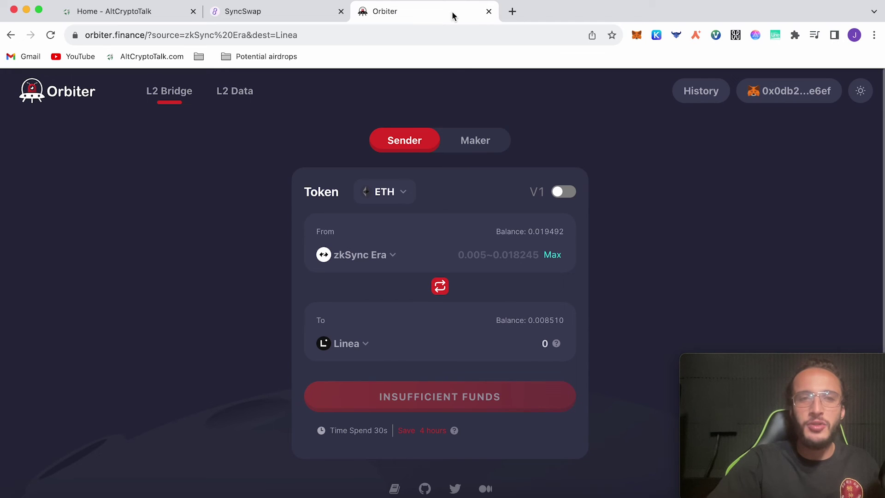
pyautogui.click(238, 6)
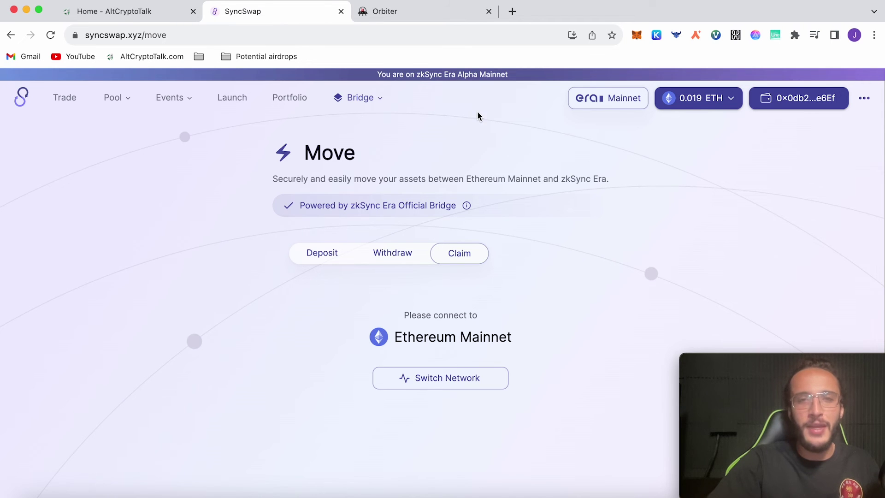
pyautogui.click(617, 105)
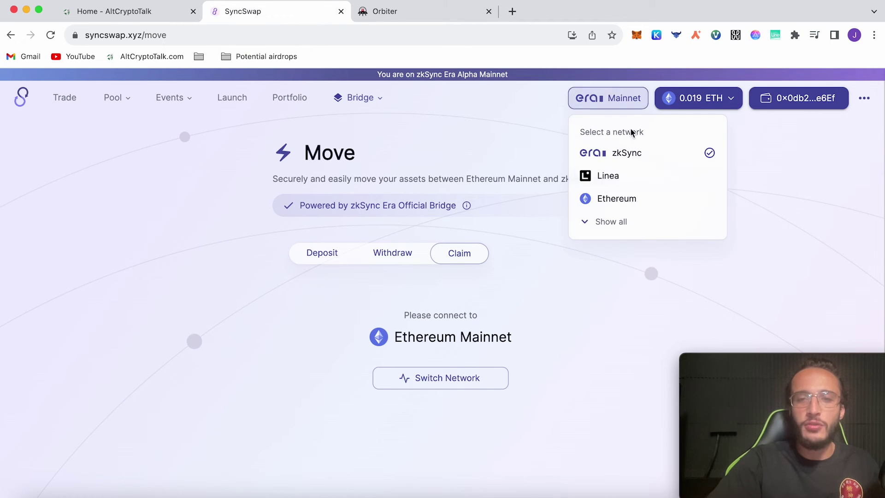
pyautogui.click(645, 221)
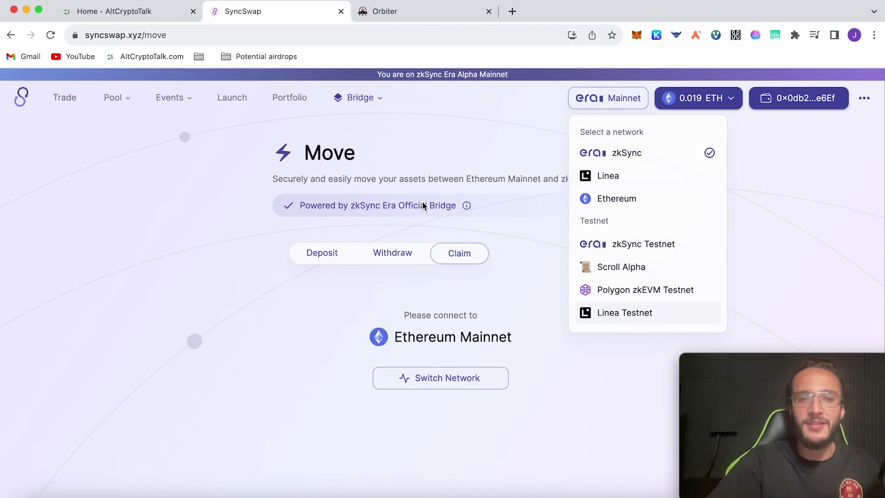
pyautogui.click(380, 154)
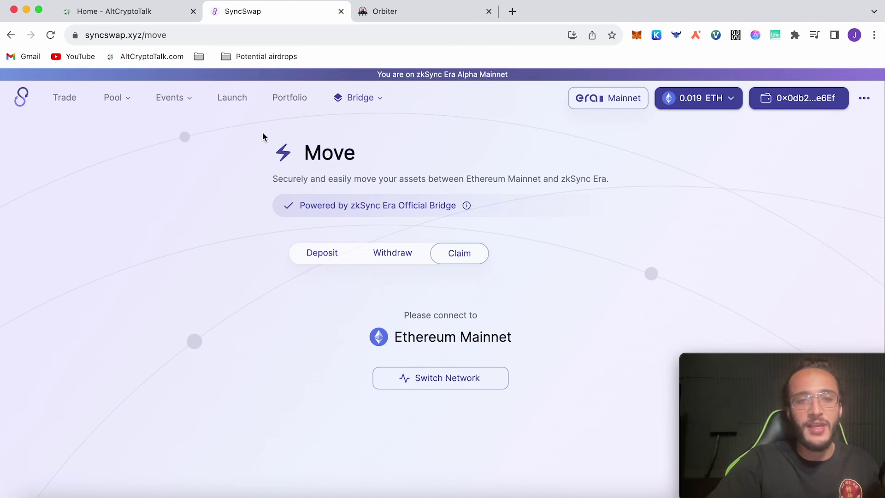
# - Browse the SyncSwap landing page, then open Events > Loyalty Program showing the ySYNC cumulative supply
pyautogui.click(22, 102)
pyautogui.moveTo(171, 97)
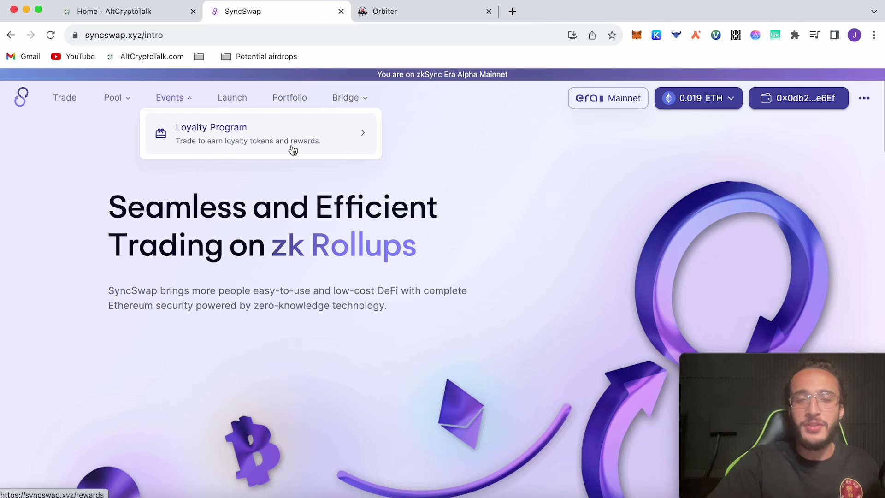
pyautogui.scroll(-15, 497, 207)
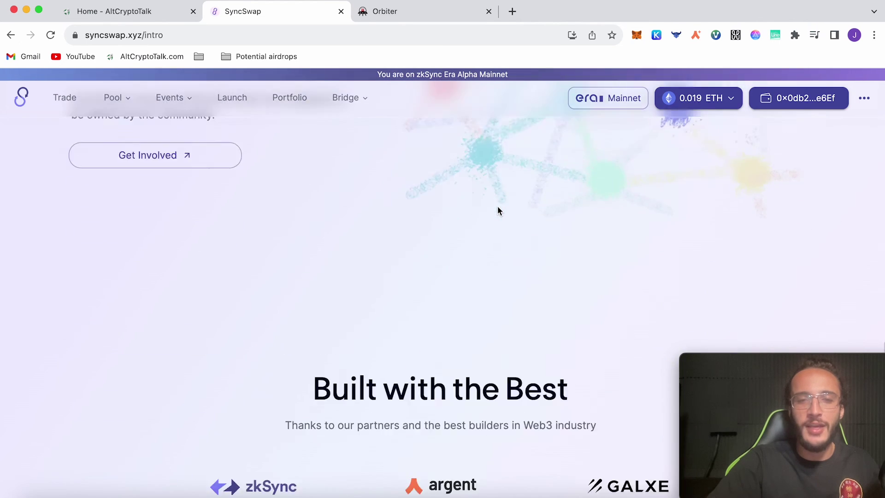
pyautogui.scroll(-5, 498, 209)
pyautogui.scroll(10, 498, 210)
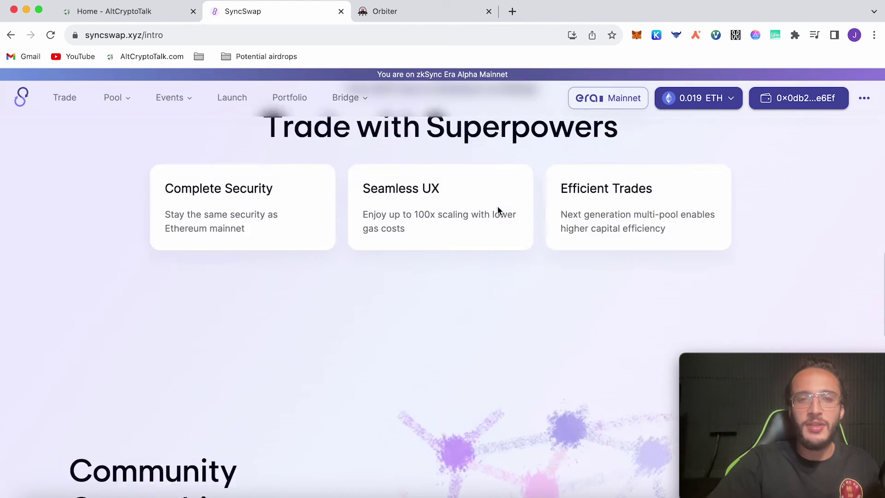
pyautogui.scroll(8, 498, 210)
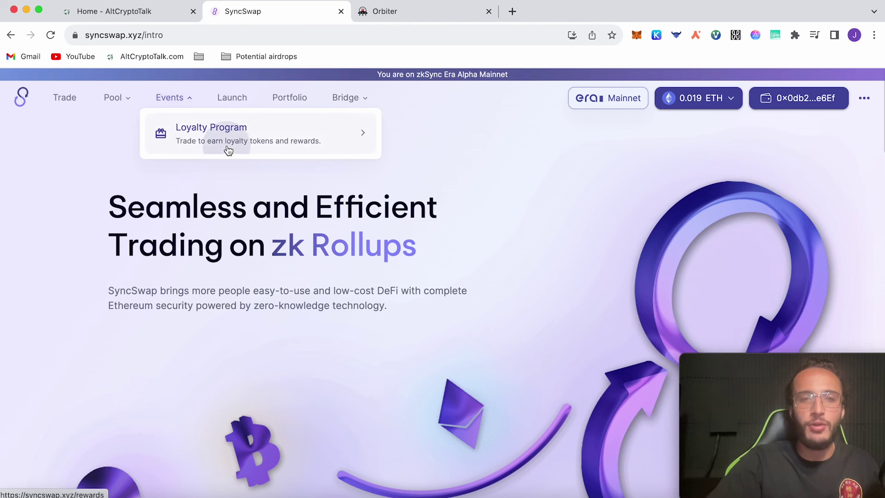
pyautogui.click(227, 149)
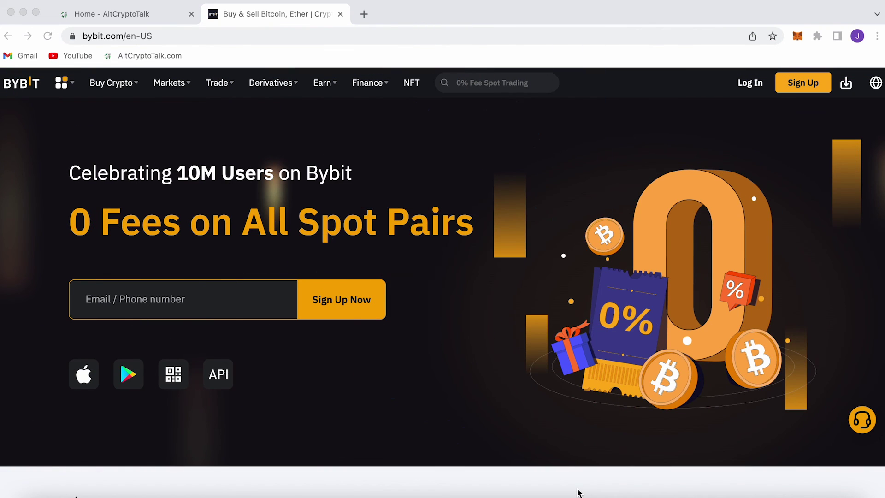
# - Scroll the Bybit homepage past the product cards to the 4030 USDT Complimentary Welcome Gift section
pyautogui.scroll(-4, 579, 493)
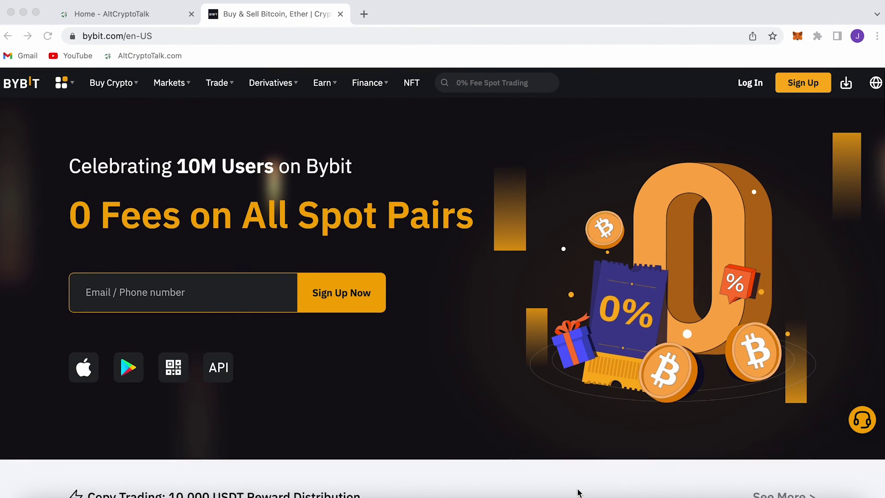
pyautogui.scroll(-6, 579, 493)
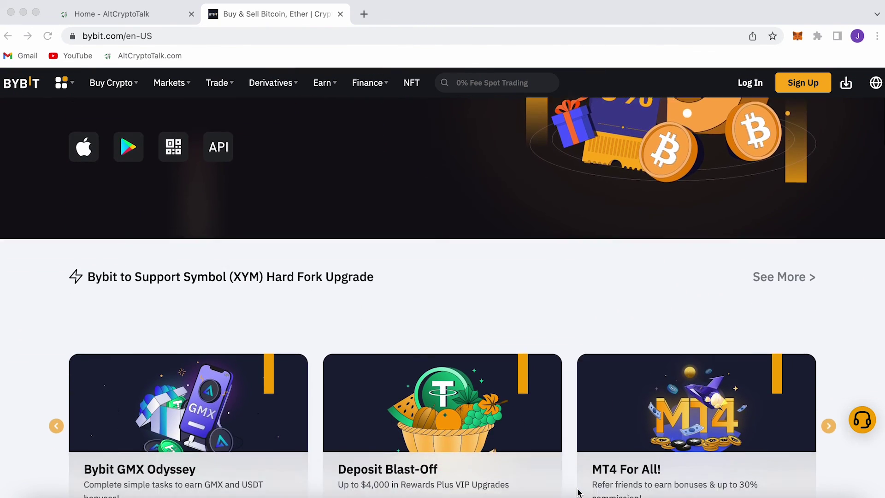
pyautogui.scroll(-9, 579, 492)
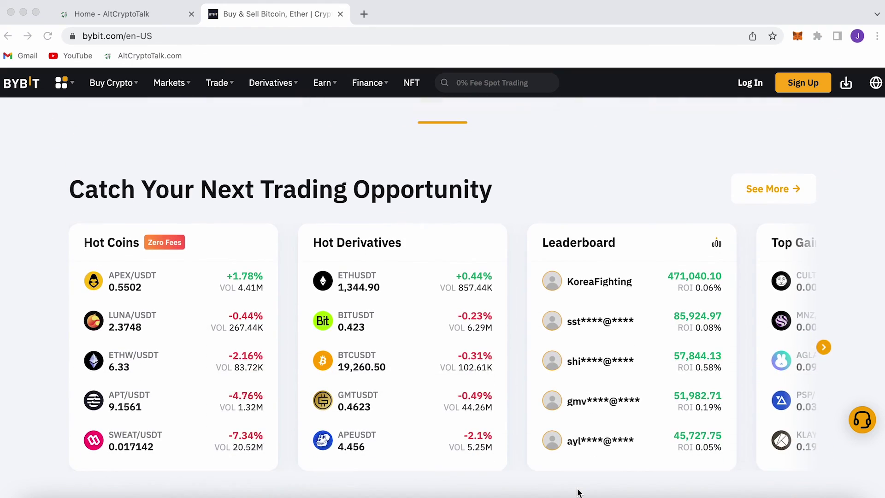
pyautogui.scroll(-8, 579, 493)
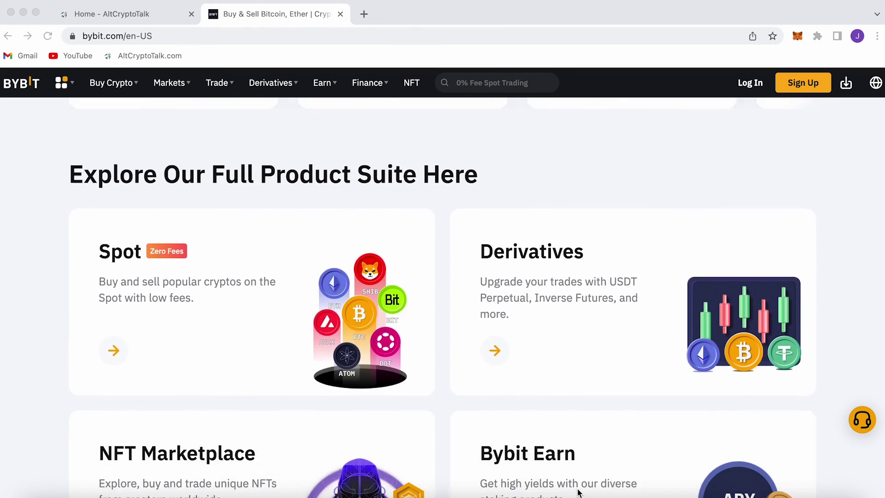
pyautogui.scroll(-9, 579, 492)
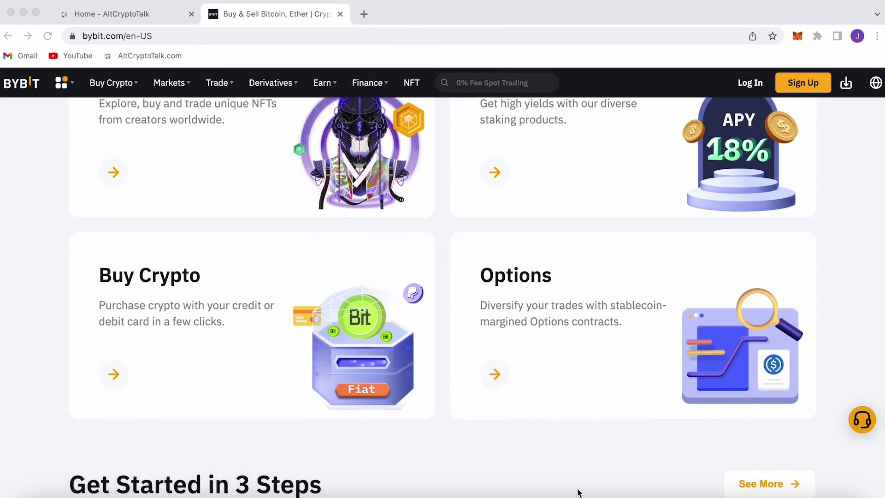
pyautogui.scroll(-8, 579, 493)
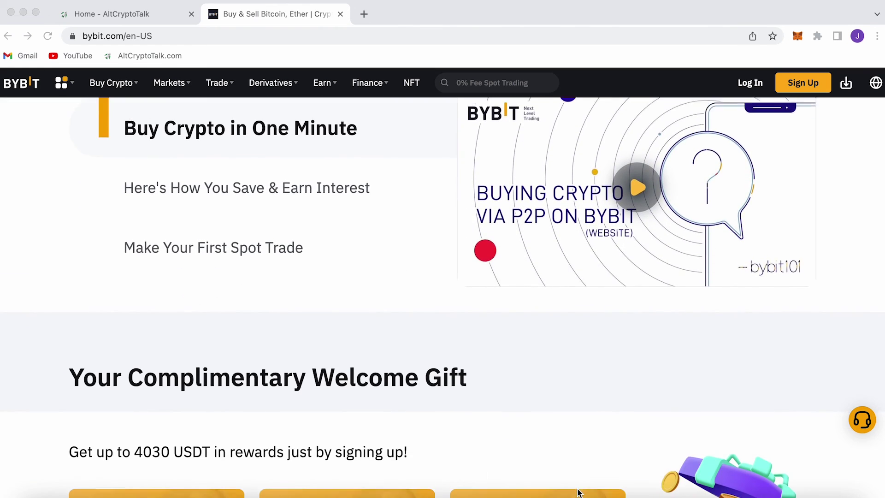
pyautogui.scroll(-1, 579, 493)
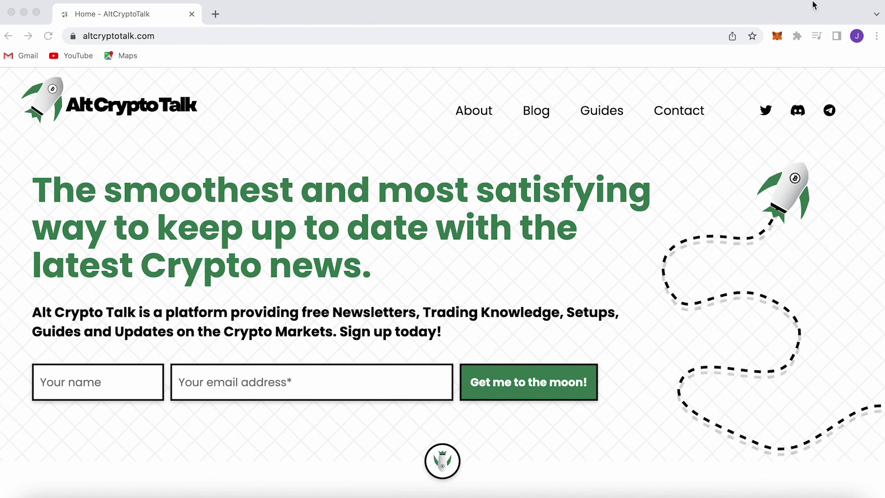
# - Open AltCryptoTalk's Guides page, accept the cookie notice, and scroll down to Project reviews
pyautogui.click(601, 119)
pyautogui.scroll(-3, 619, 186)
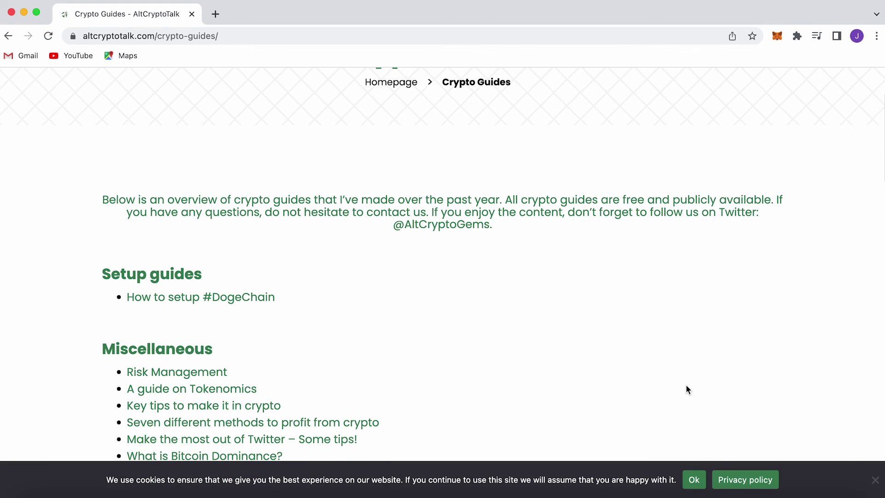
pyautogui.click(694, 487)
pyautogui.scroll(-3, 673, 411)
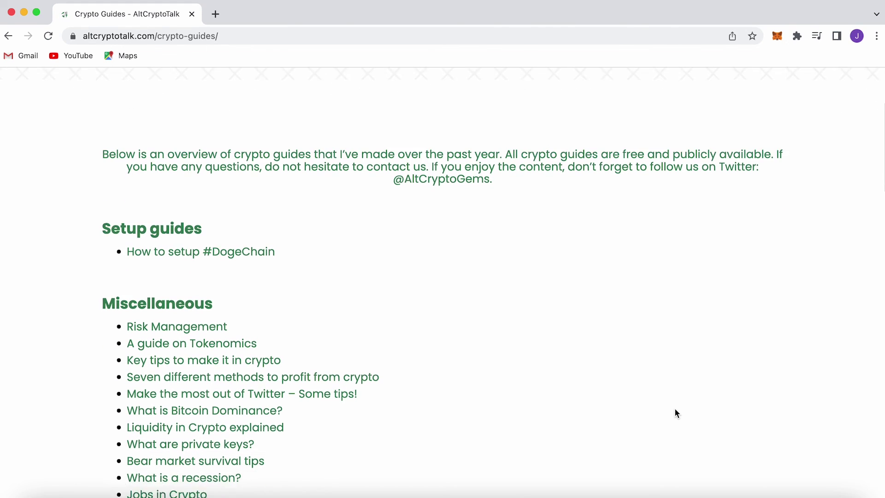
pyautogui.scroll(-5, 676, 413)
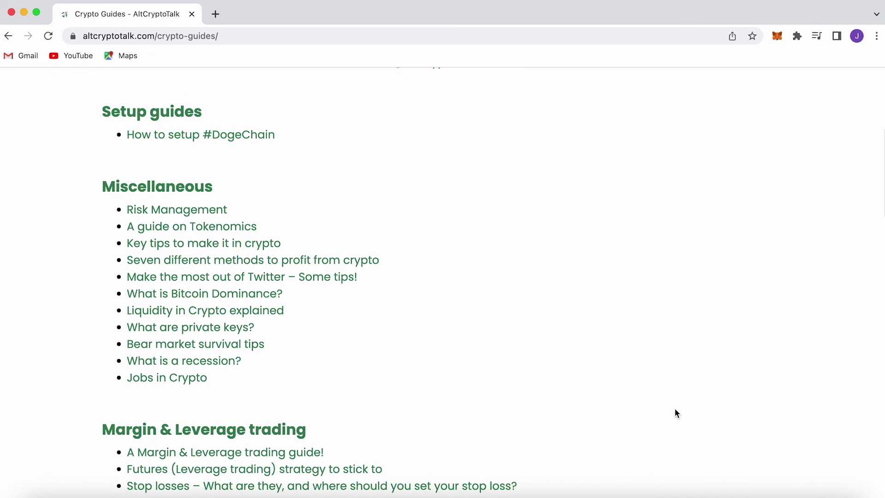
pyautogui.scroll(-8, 675, 409)
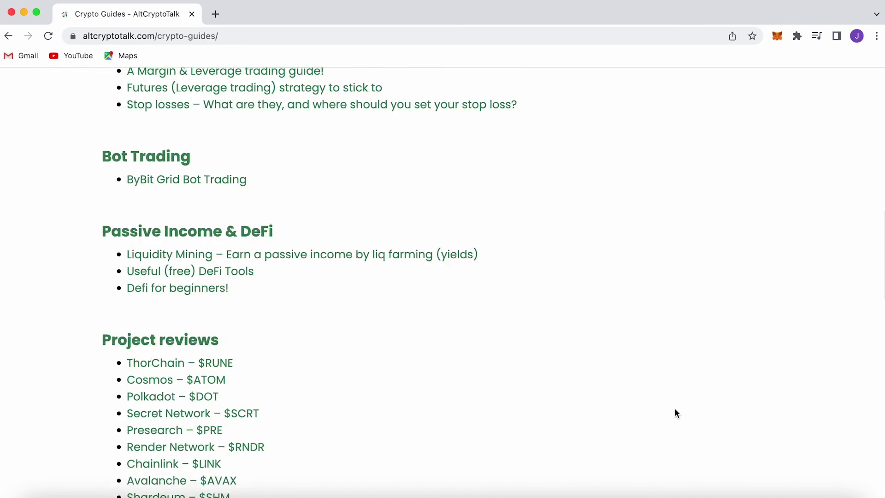